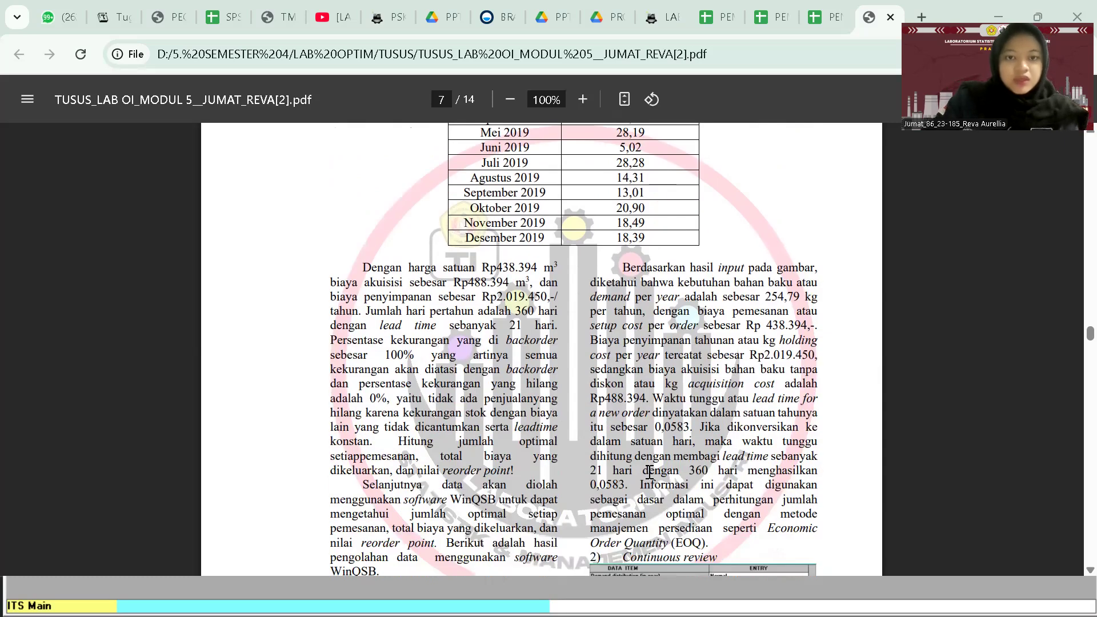
# Read the cost, lead time and EOQ input data on page 7 of the PDF, plus the monthly wood demand worksheet.
pyautogui.scroll(-1, 649, 472)
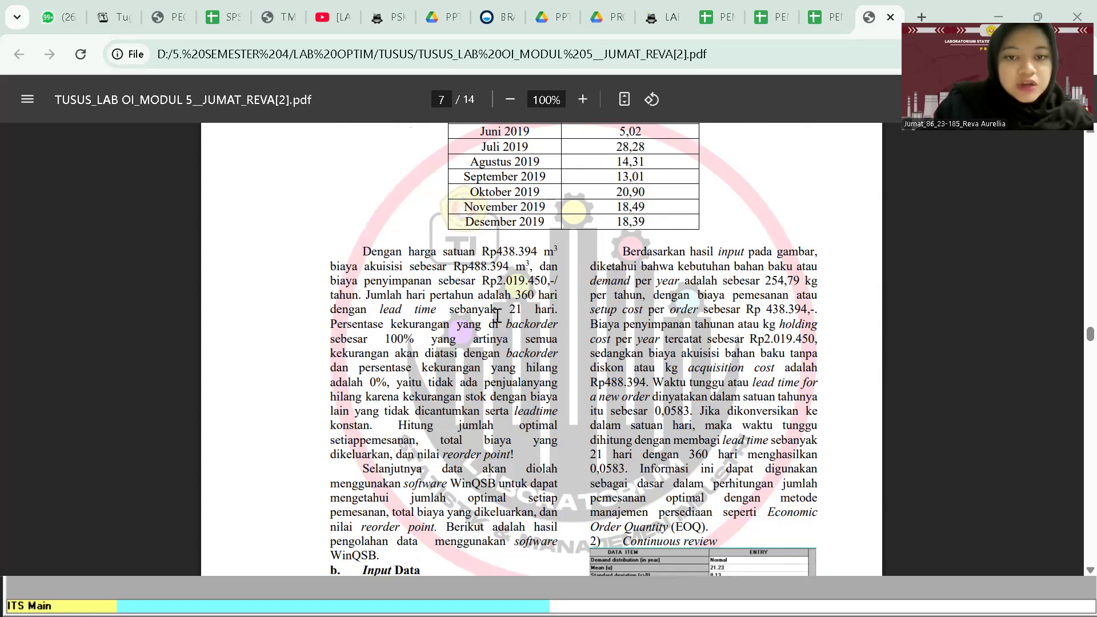
pyautogui.scroll(-2, 497, 316)
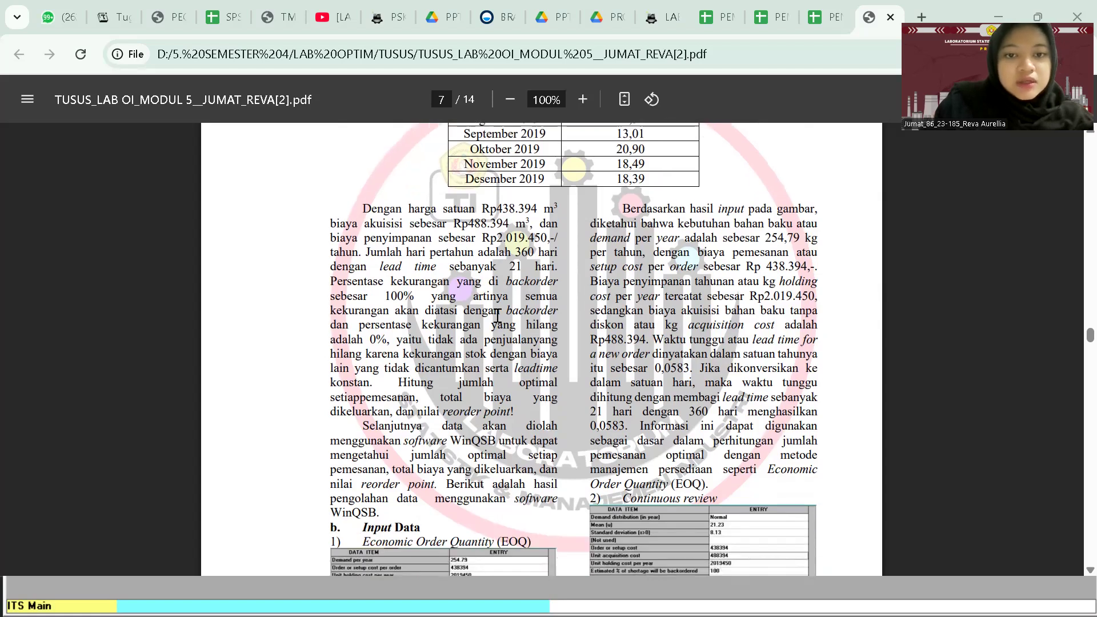
pyautogui.scroll(-1, 497, 316)
pyautogui.scroll(-1, 497, 316)
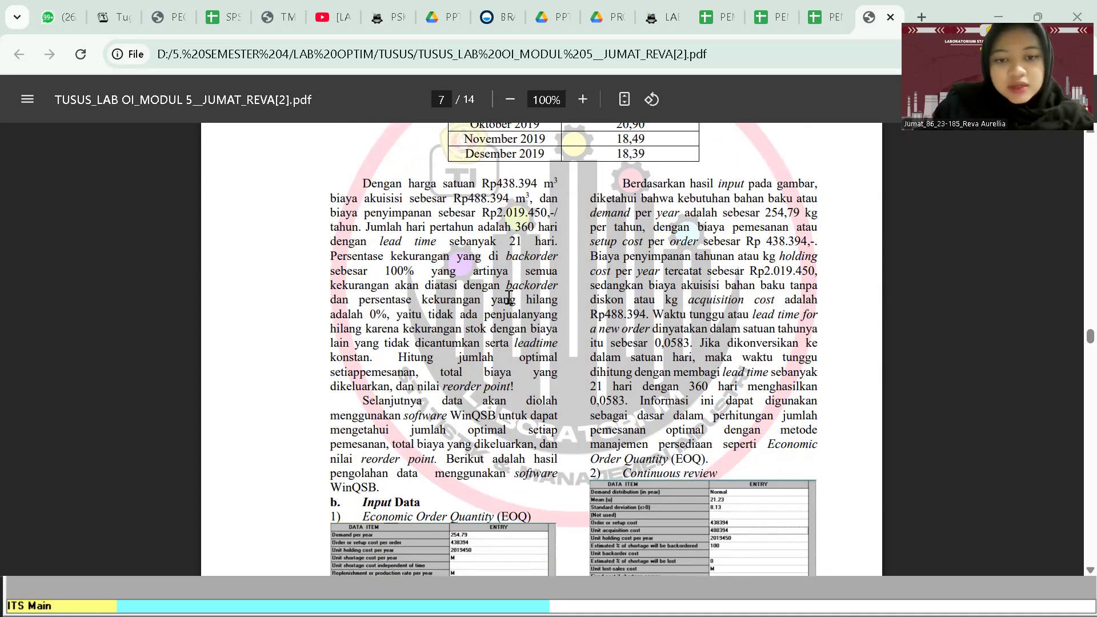
pyautogui.scroll(-1, 509, 297)
pyautogui.scroll(-1, 545, 317)
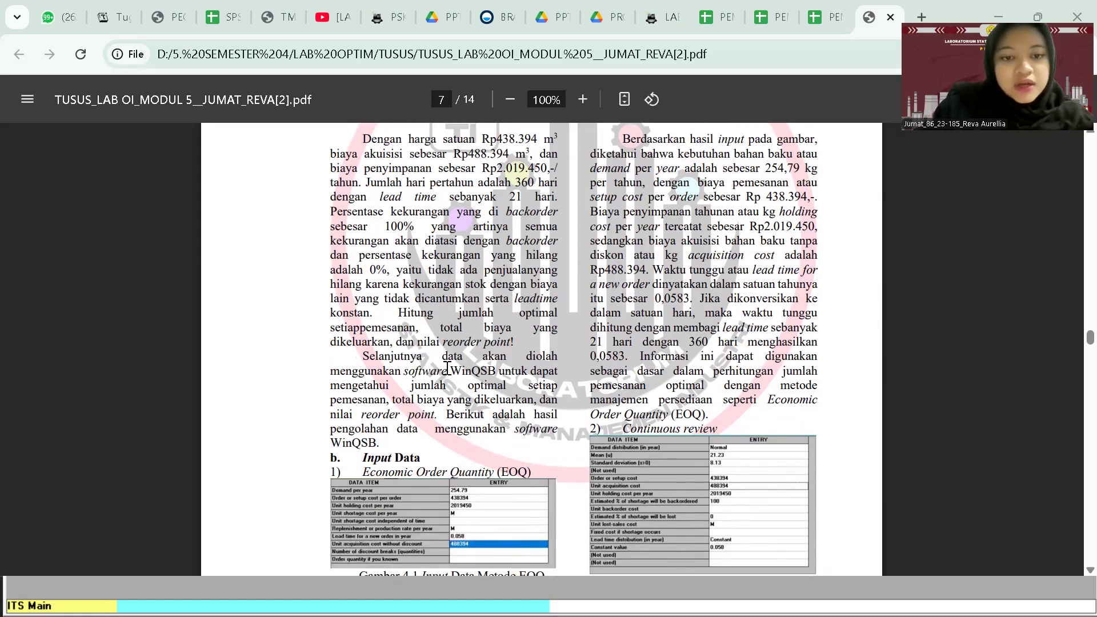
pyautogui.scroll(-1, 467, 367)
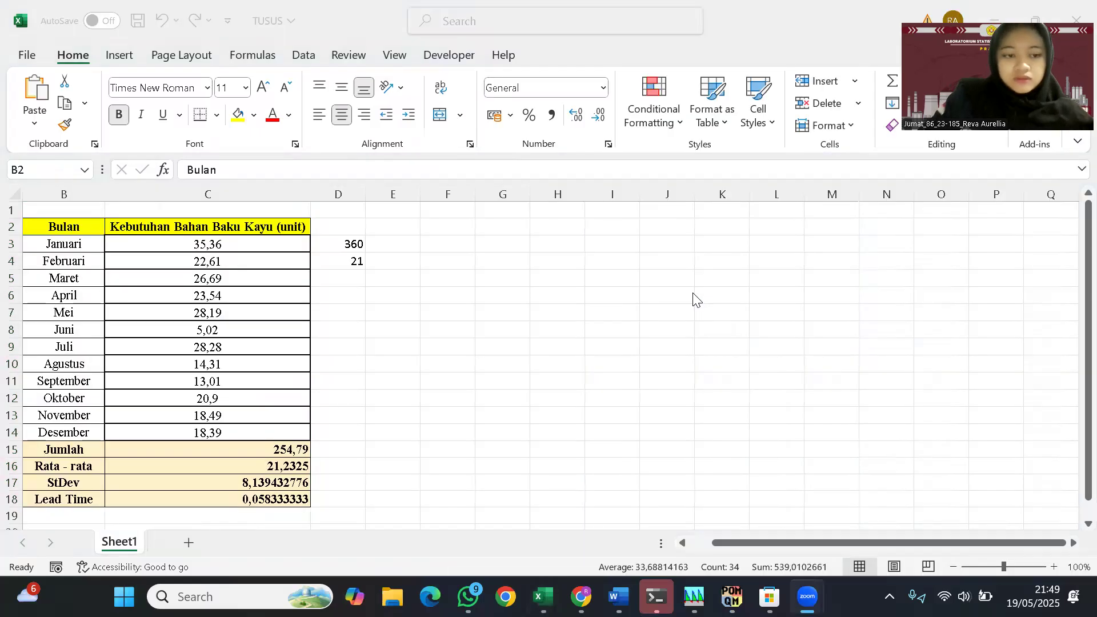
pyautogui.hscroll(-1, 309, 438)
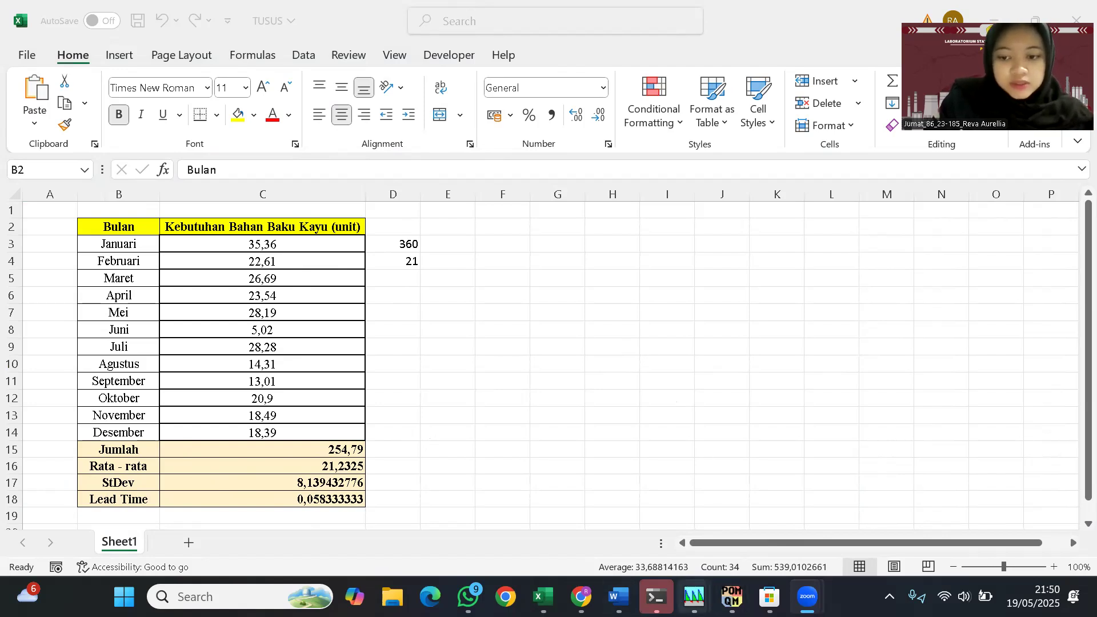
# In Inventory Theory and System, create a Deterministic Demand EOQ problem titled TUSUS plus the student's first name, with year as time unit.
pyautogui.moveTo(694, 596)
pyautogui.click(643, 516)
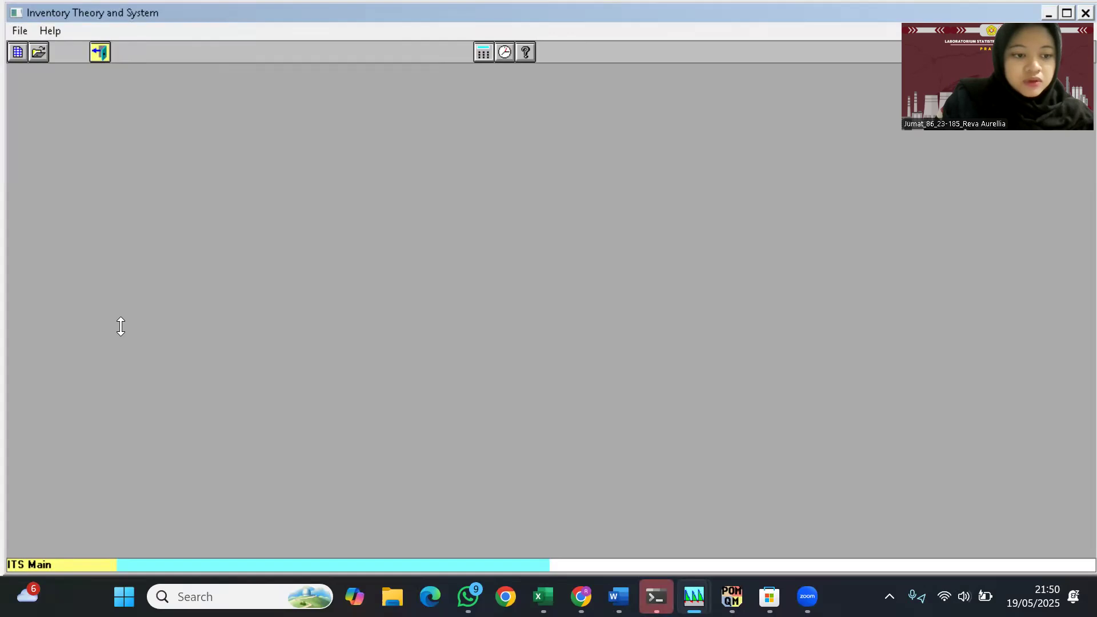
pyautogui.click(18, 52)
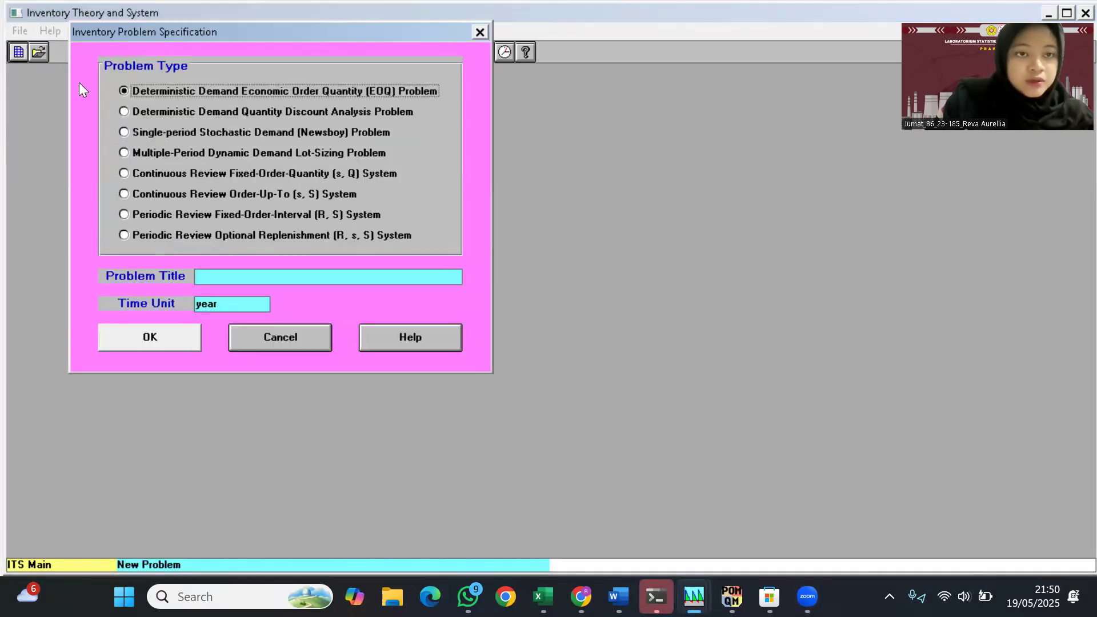
pyautogui.click(307, 276)
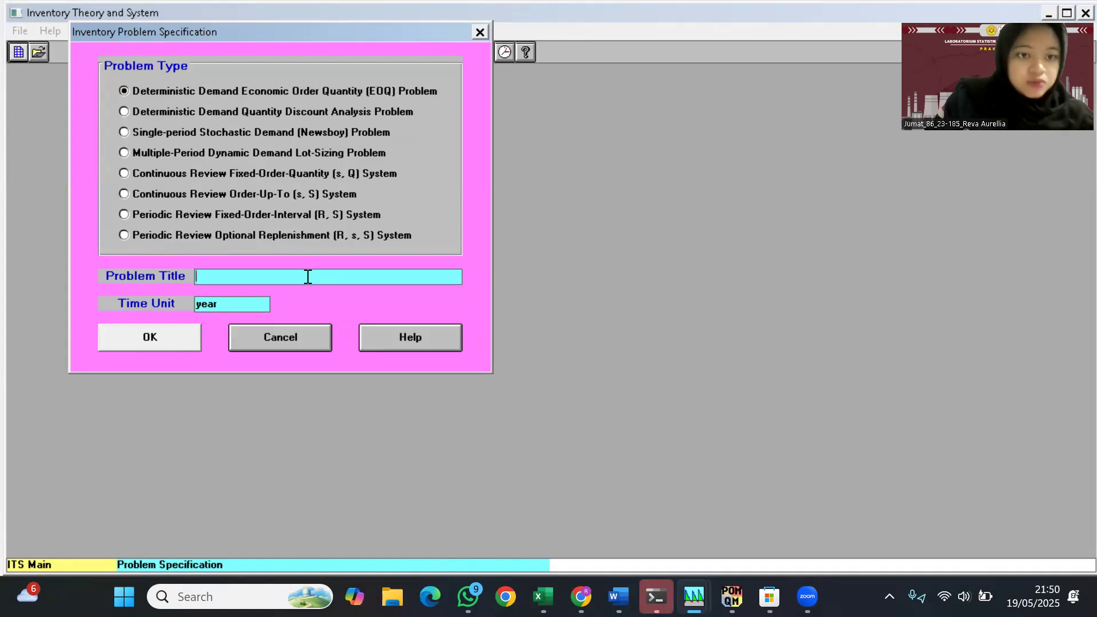
pyautogui.write('T')
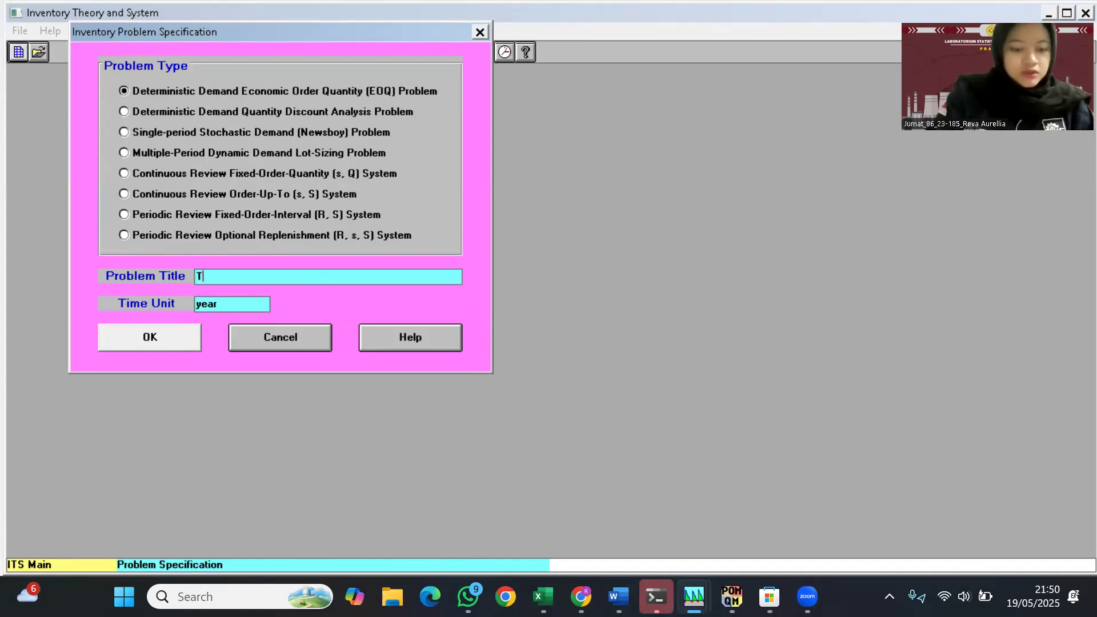
pyautogui.write('USUS')
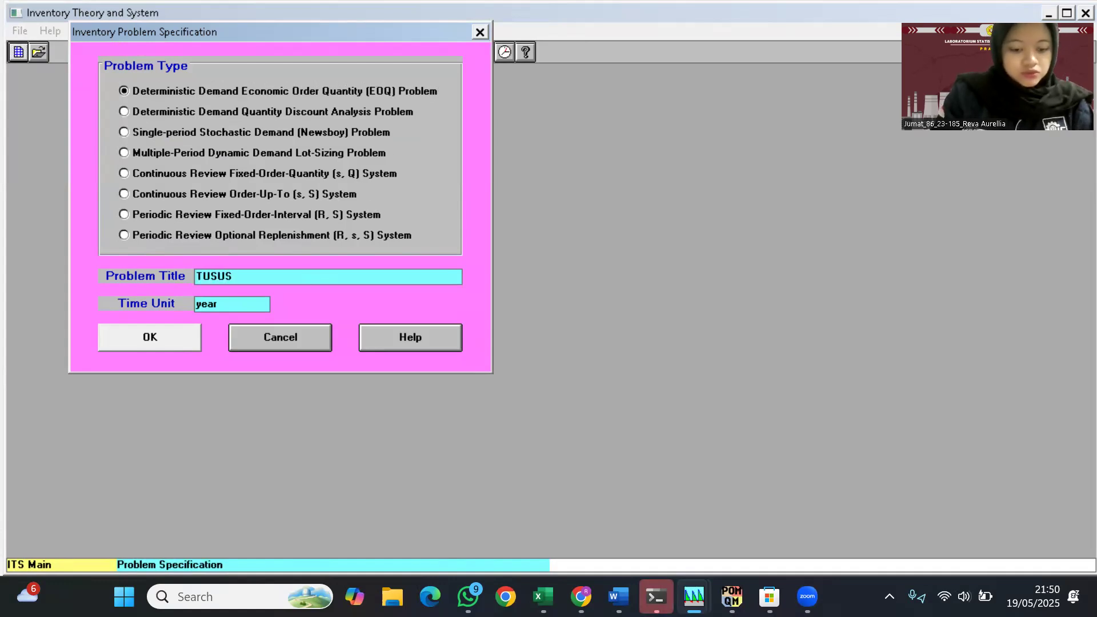
pyautogui.write(' REVA')
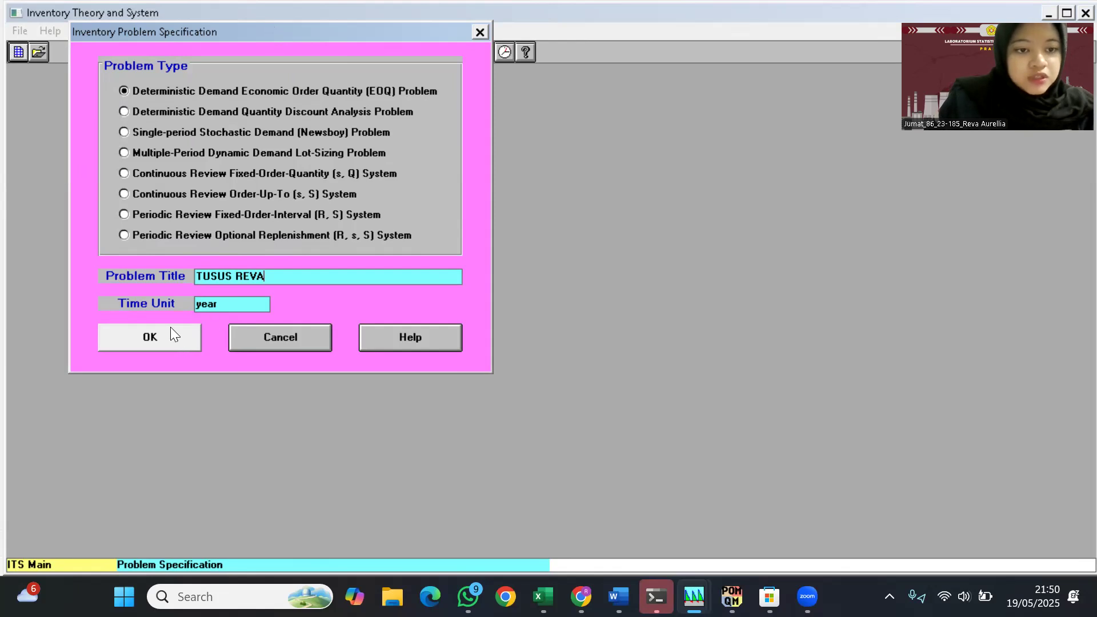
pyautogui.click(146, 341)
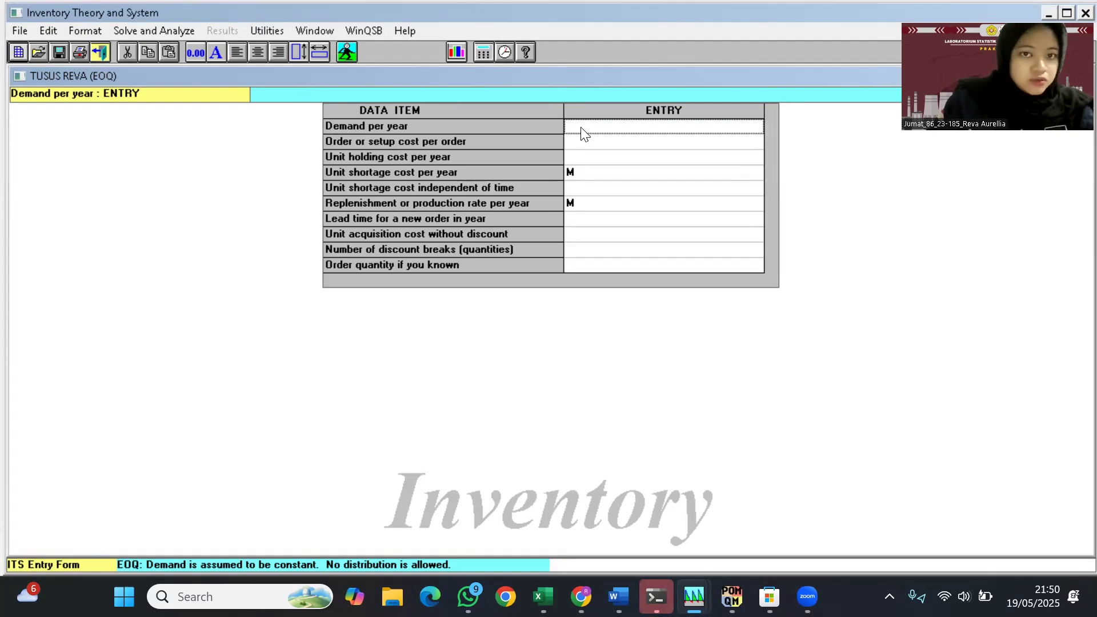
# Enter a demand per year of 254.79 and an order or setup cost per order of 438394.
pyautogui.write('2')
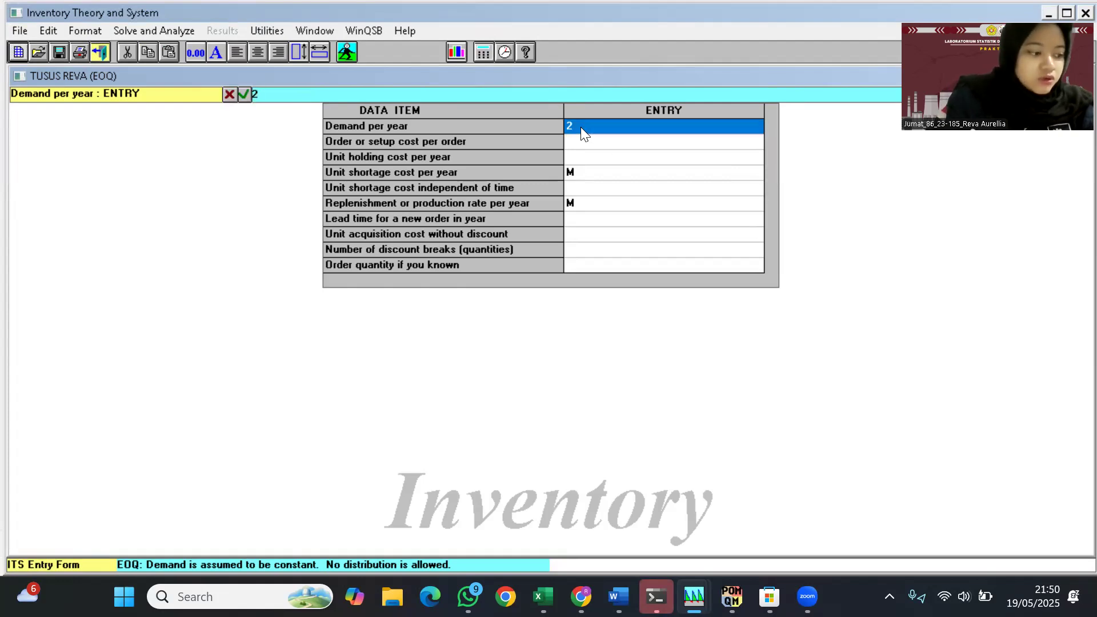
pyautogui.write('54')
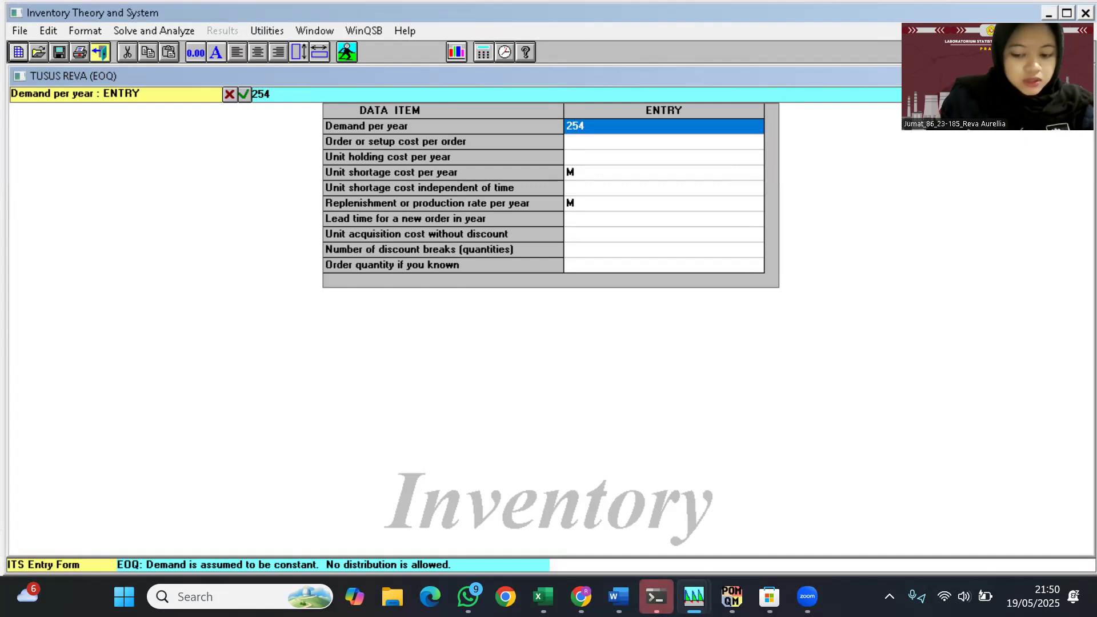
pyautogui.write('.79')
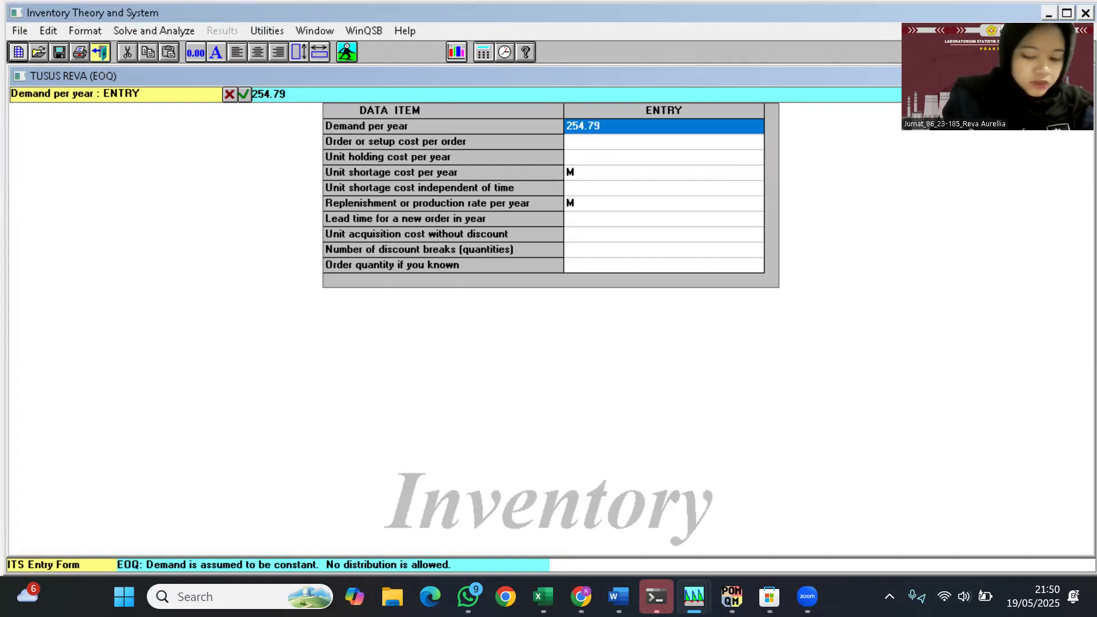
pyautogui.press('Return')
pyautogui.write('4383')
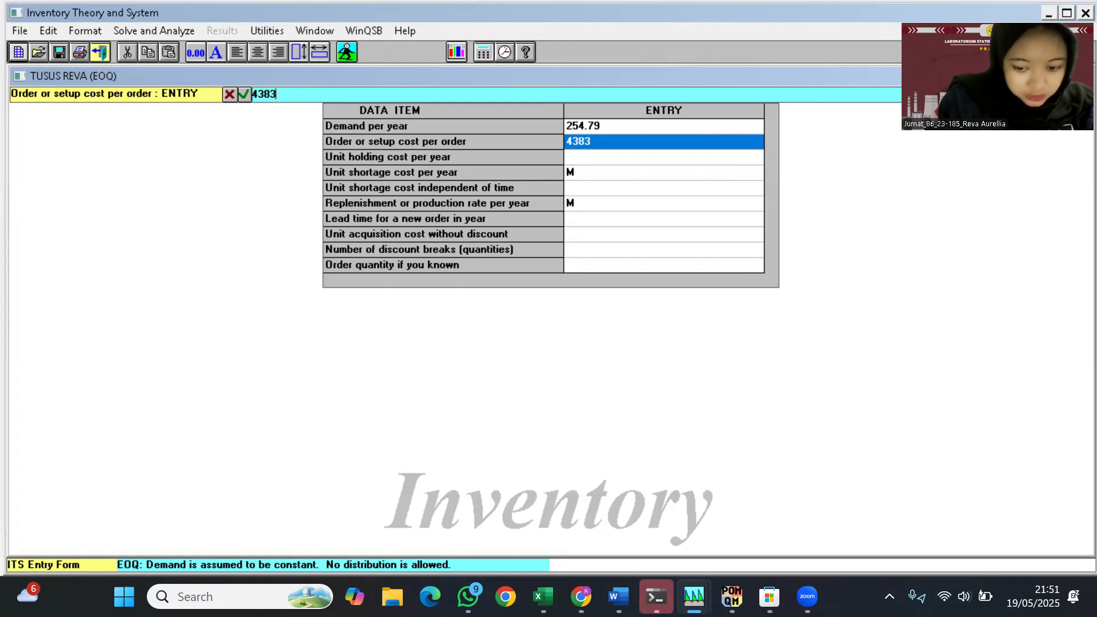
pyautogui.write('94')
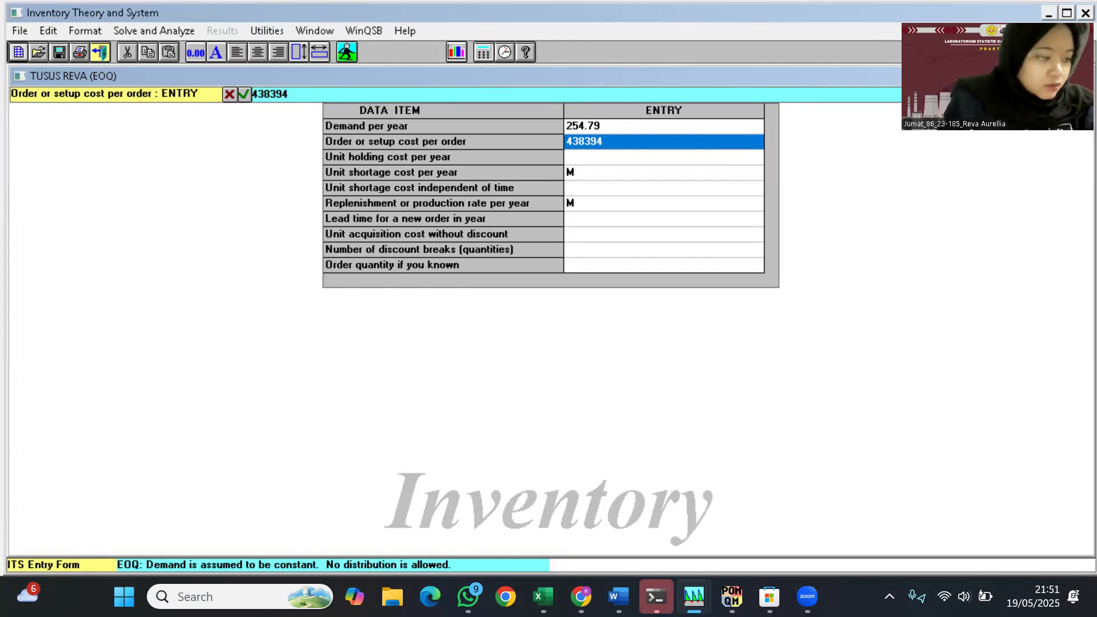
pyautogui.press('Return')
# Set the unit holding cost per year to 2019450 and proceed to the lead time entry.
pyautogui.write('2')
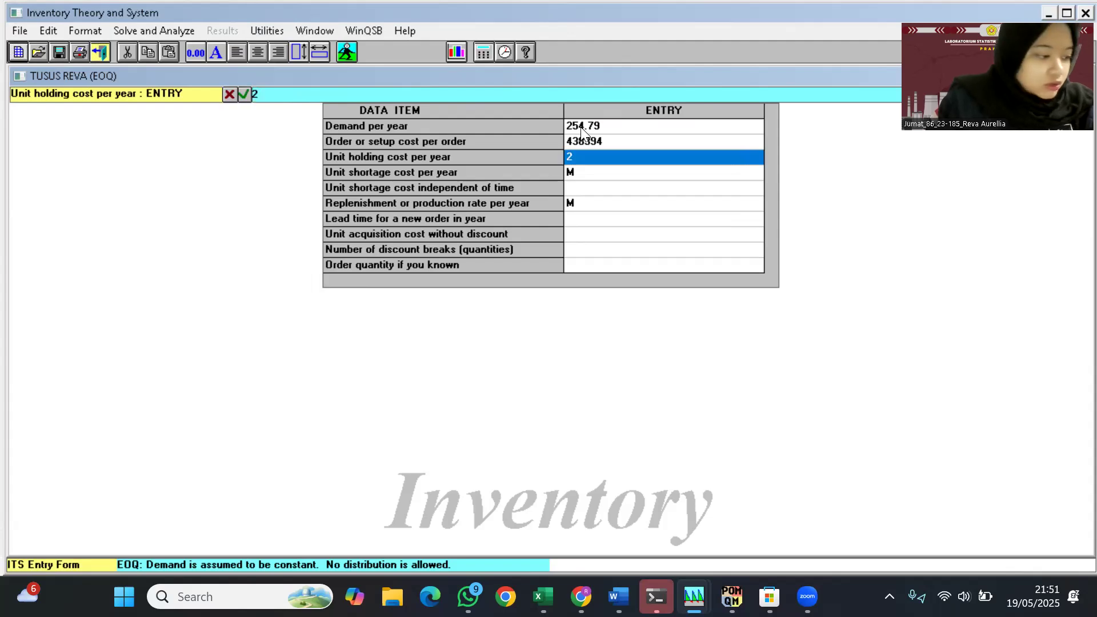
pyautogui.write('01')
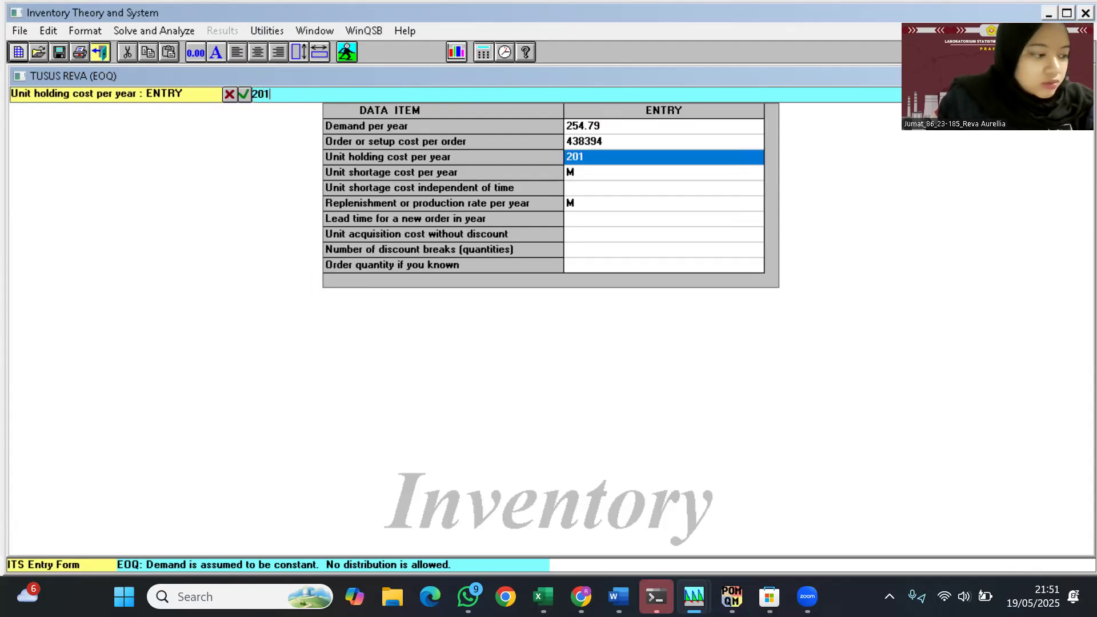
pyautogui.write('9')
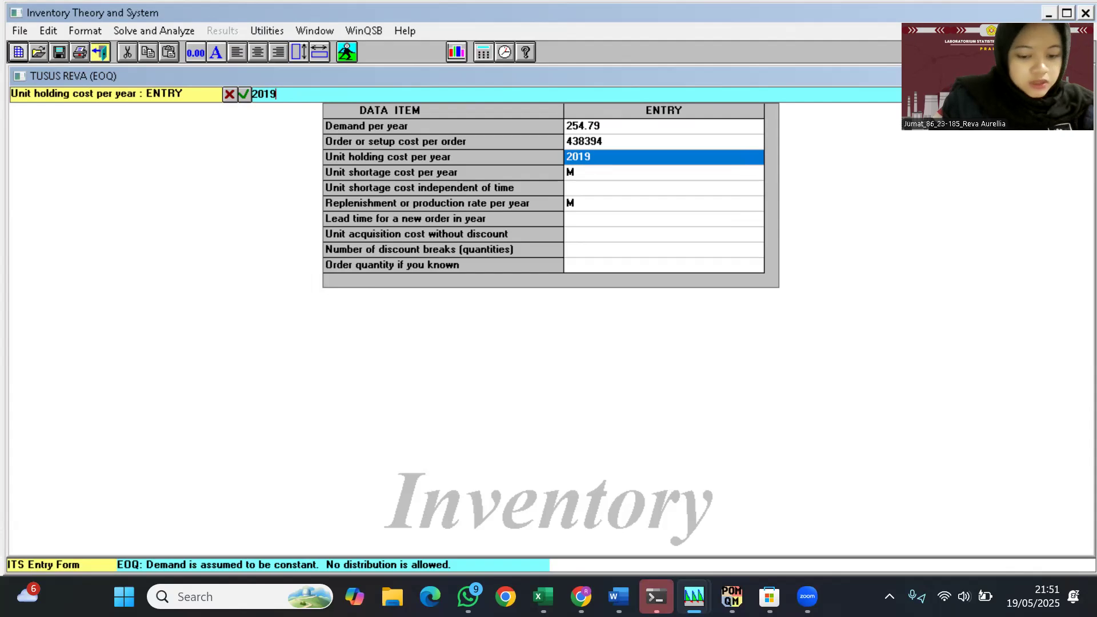
pyautogui.write('450')
pyautogui.press('Return')
pyautogui.press('Return')
pyautogui.press('Return')
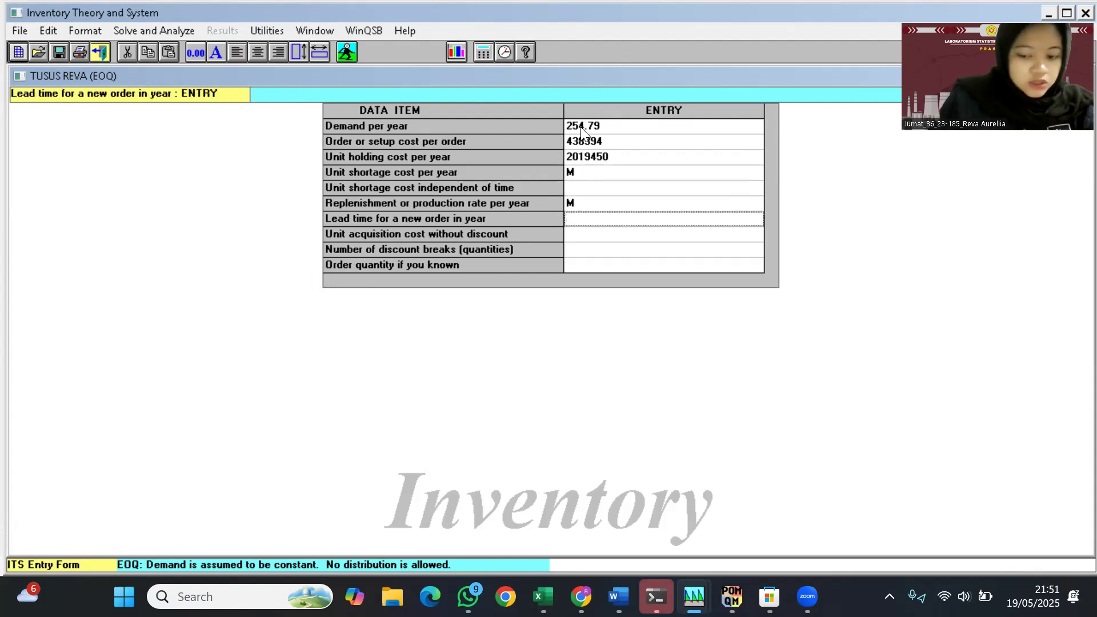
# Set the lead time for a new order to 0.058 year and the unit acquisition cost without discount to 488394.
pyautogui.write('0.05')
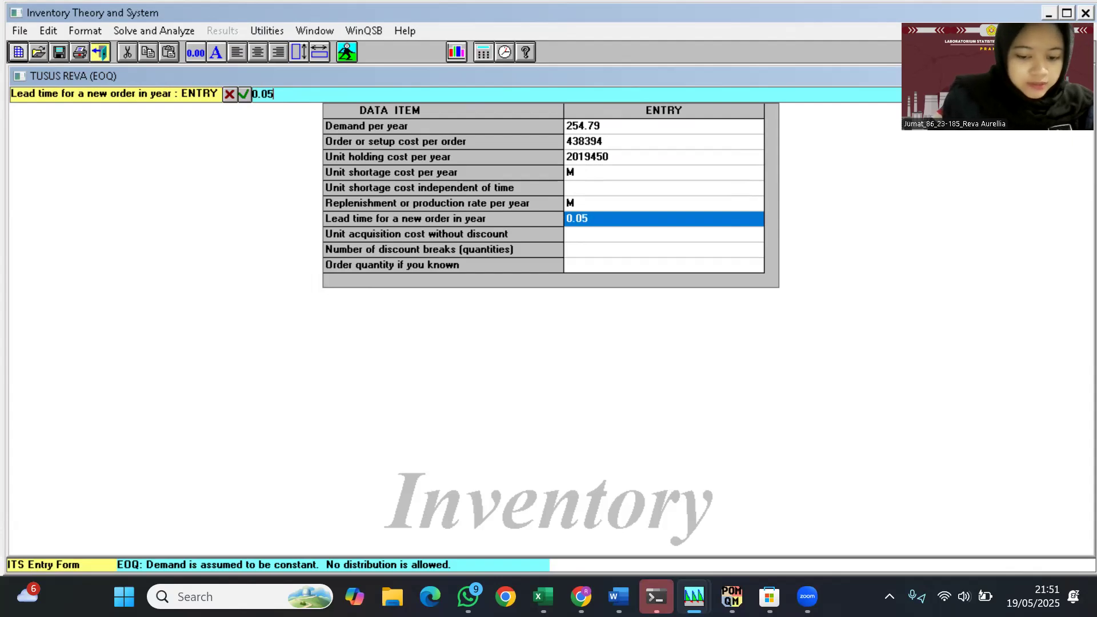
pyautogui.write('8')
pyautogui.press('Return')
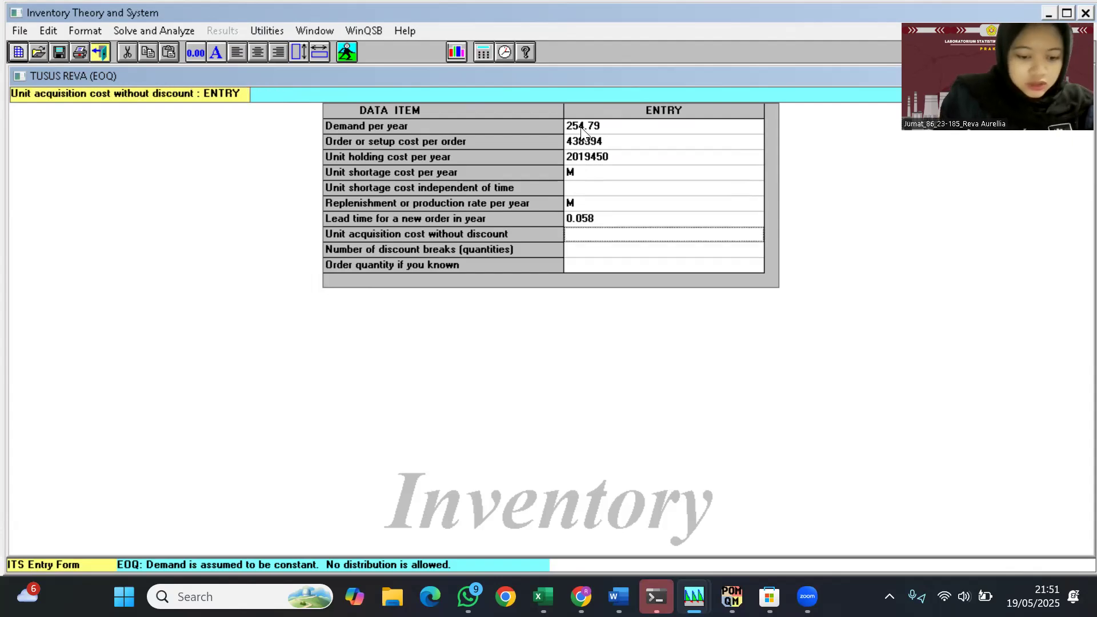
pyautogui.write('488')
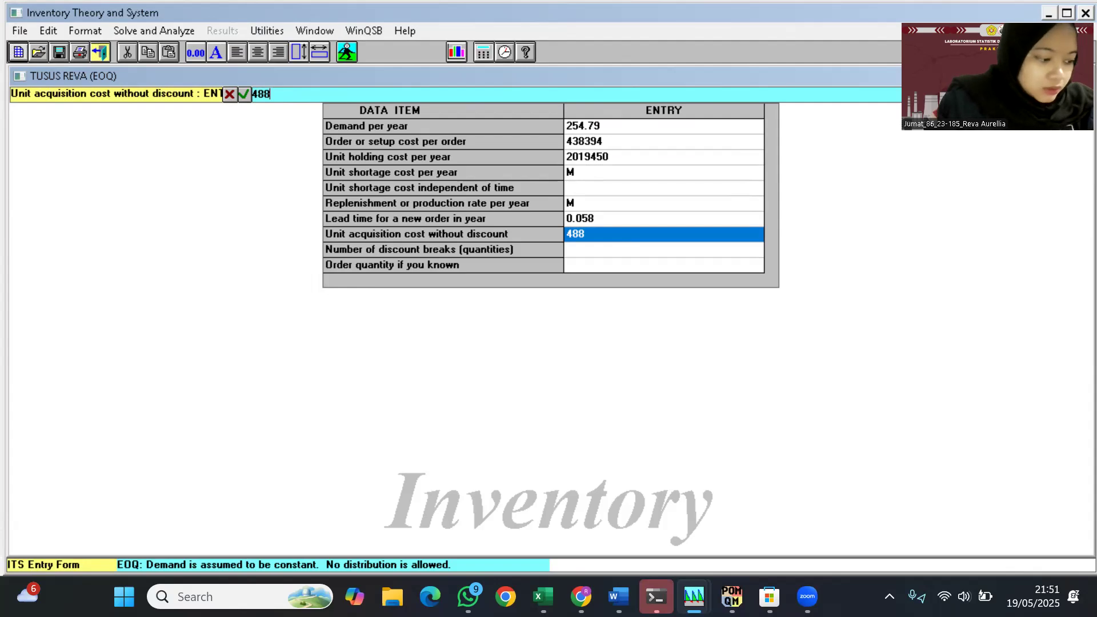
pyautogui.write('394')
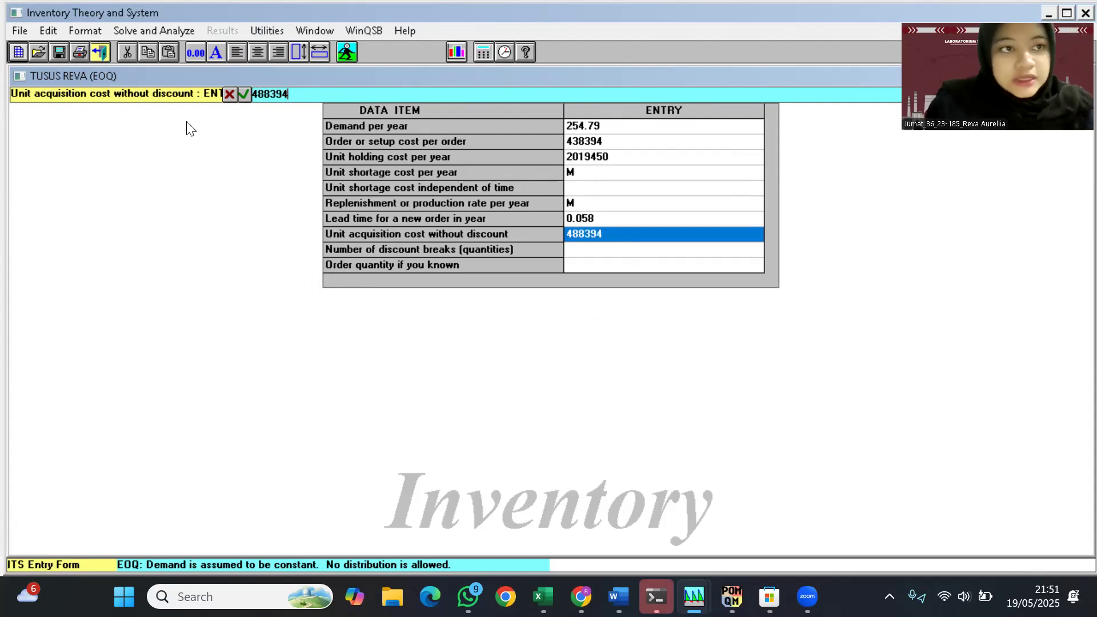
pyautogui.click(155, 27)
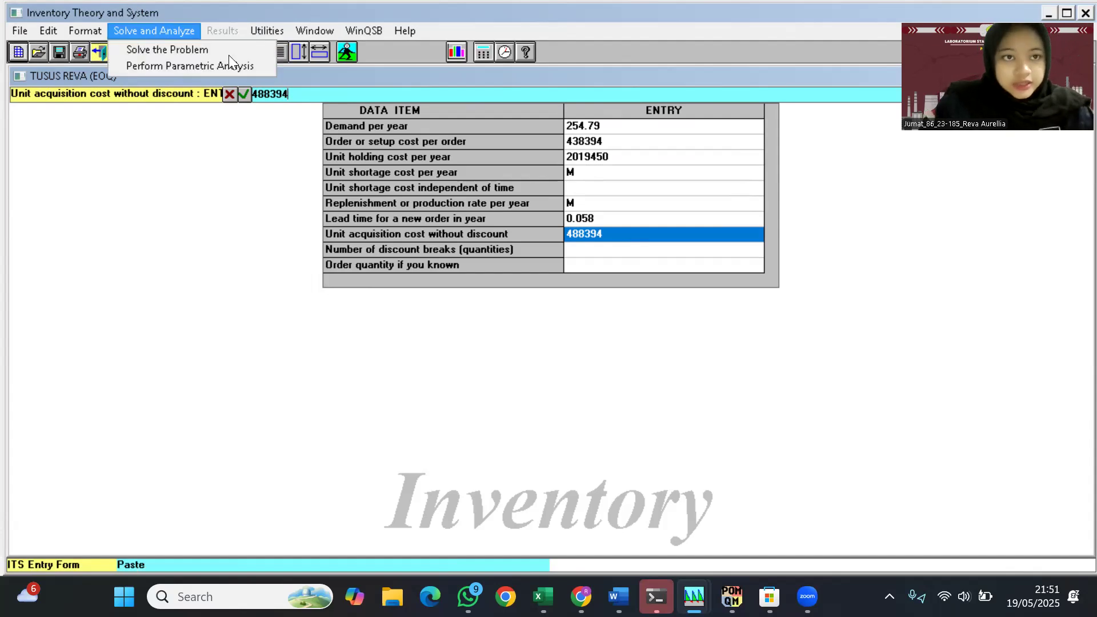
pyautogui.click(188, 50)
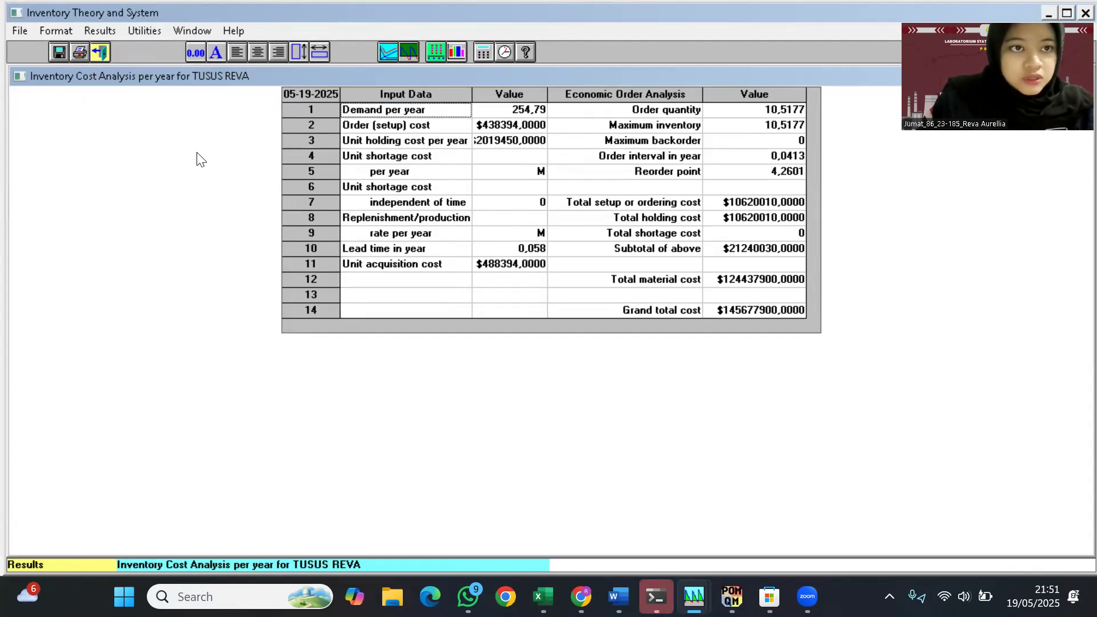
pyautogui.click(103, 30)
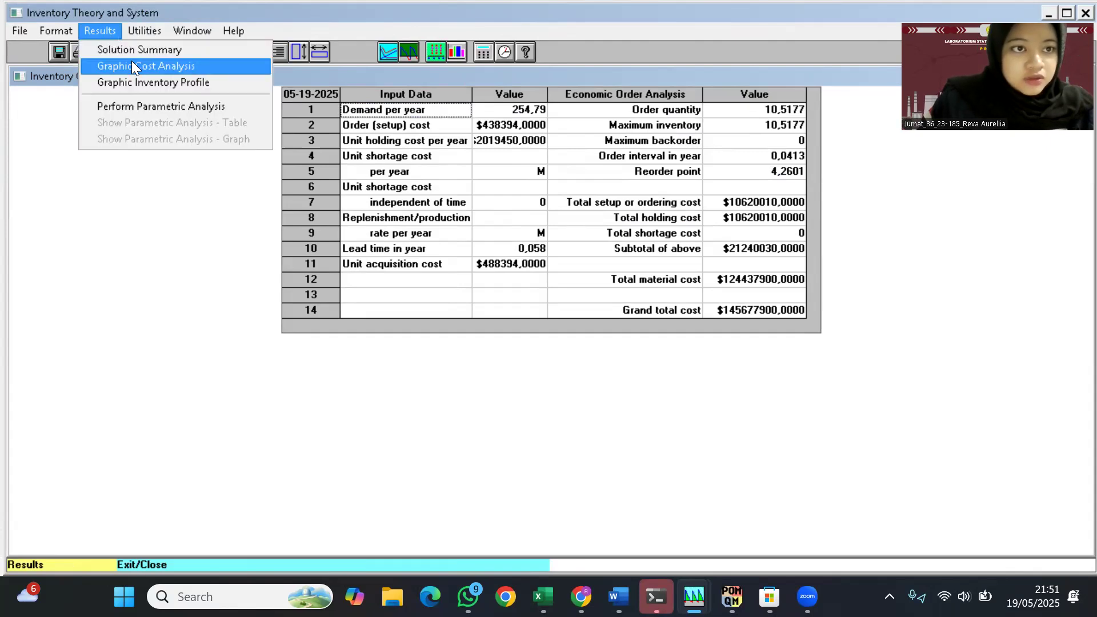
pyautogui.click(196, 62)
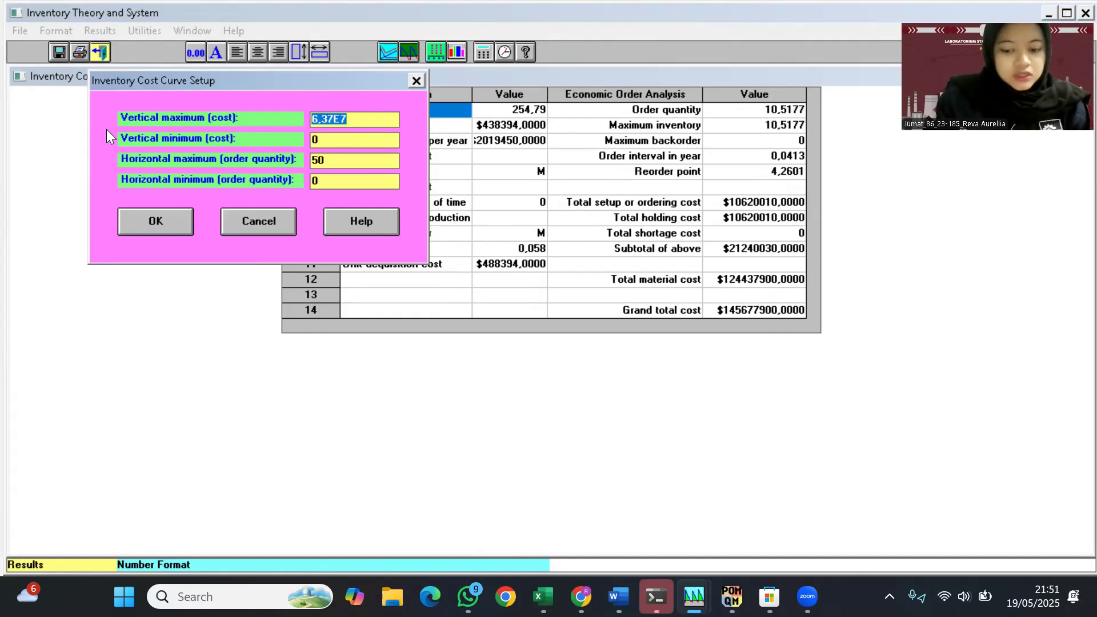
pyautogui.write('4000000000')
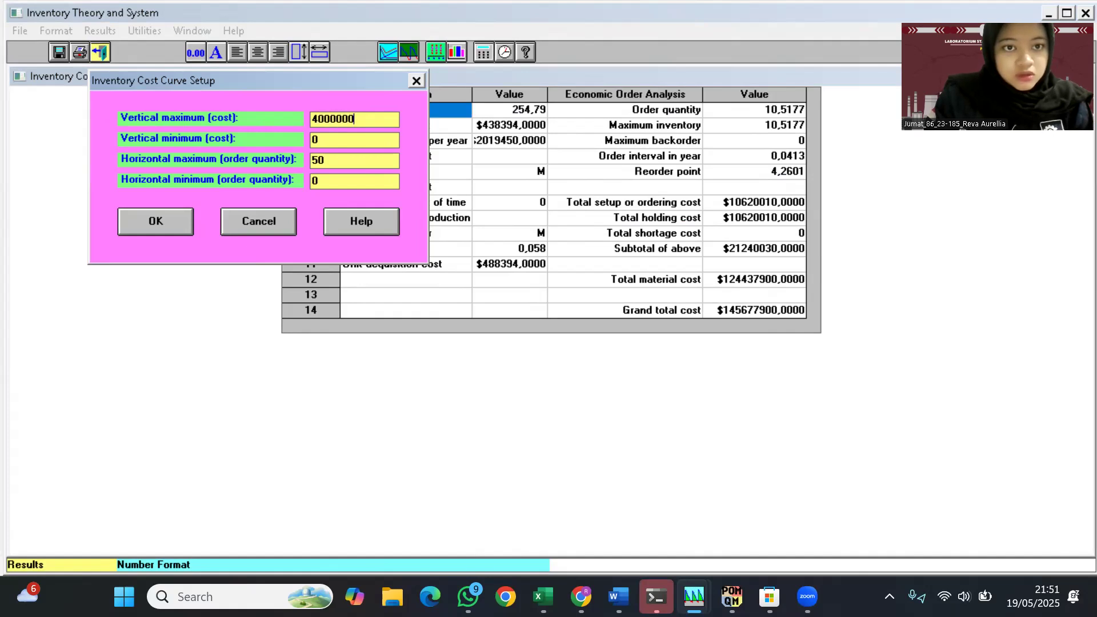
pyautogui.click(149, 220)
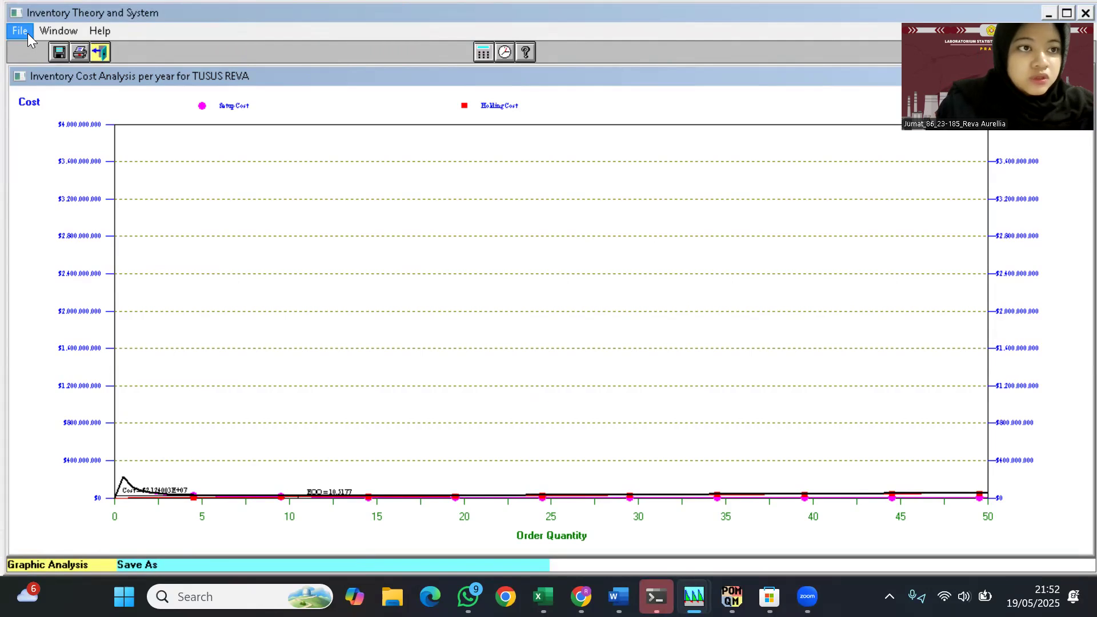
pyautogui.click(100, 52)
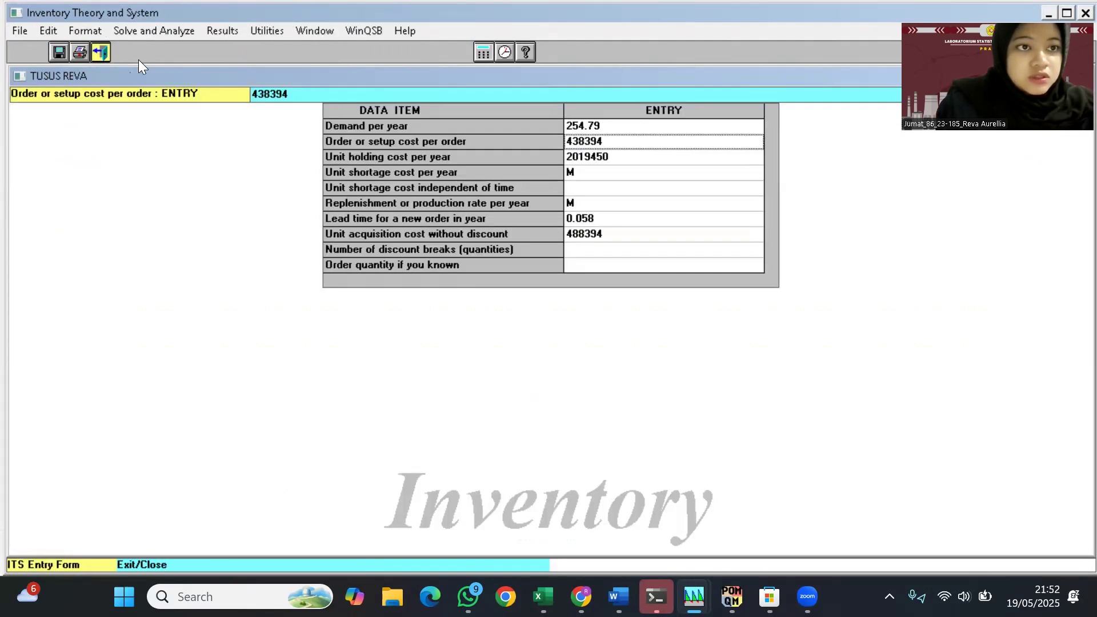
# Request a new inventory problem, but decline to abandon the current unsaved one.
pyautogui.click(16, 56)
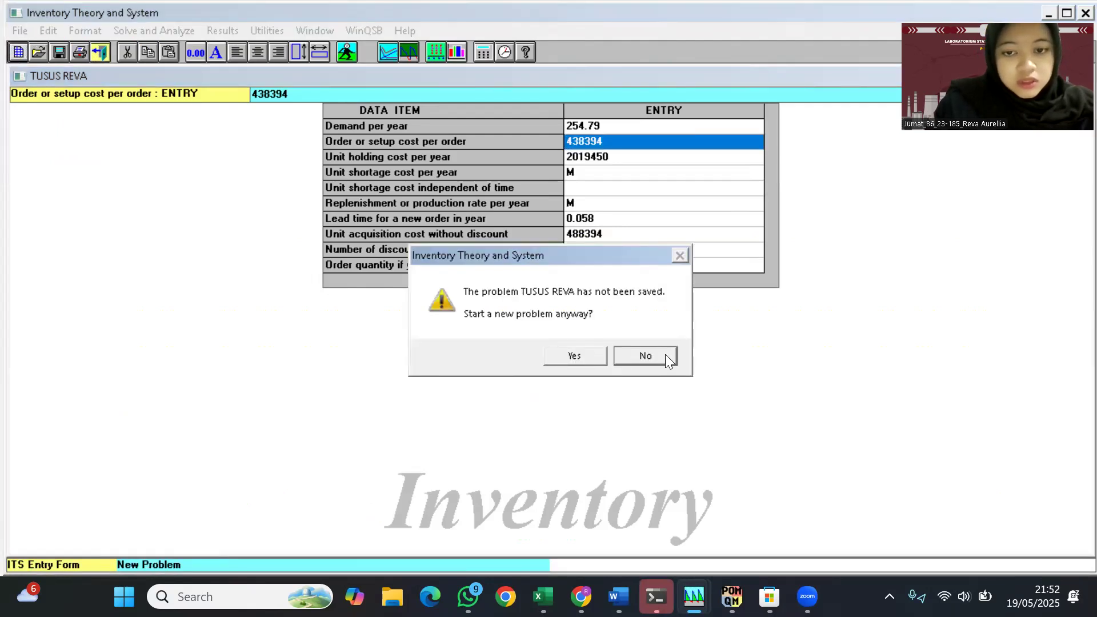
pyautogui.click(645, 355)
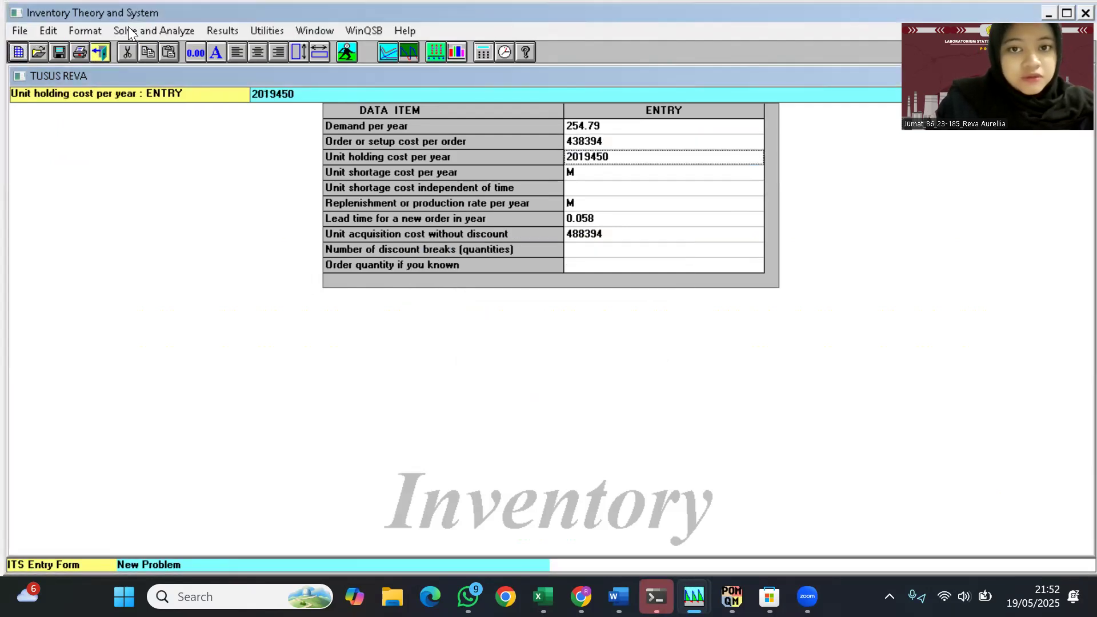
pyautogui.click(19, 55)
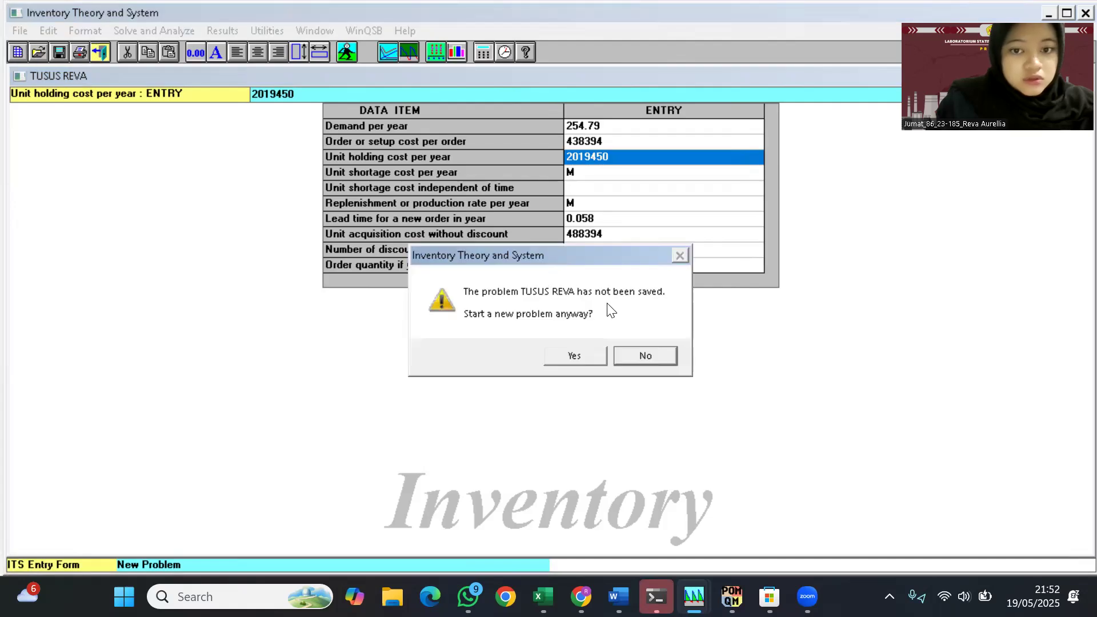
pyautogui.click(641, 355)
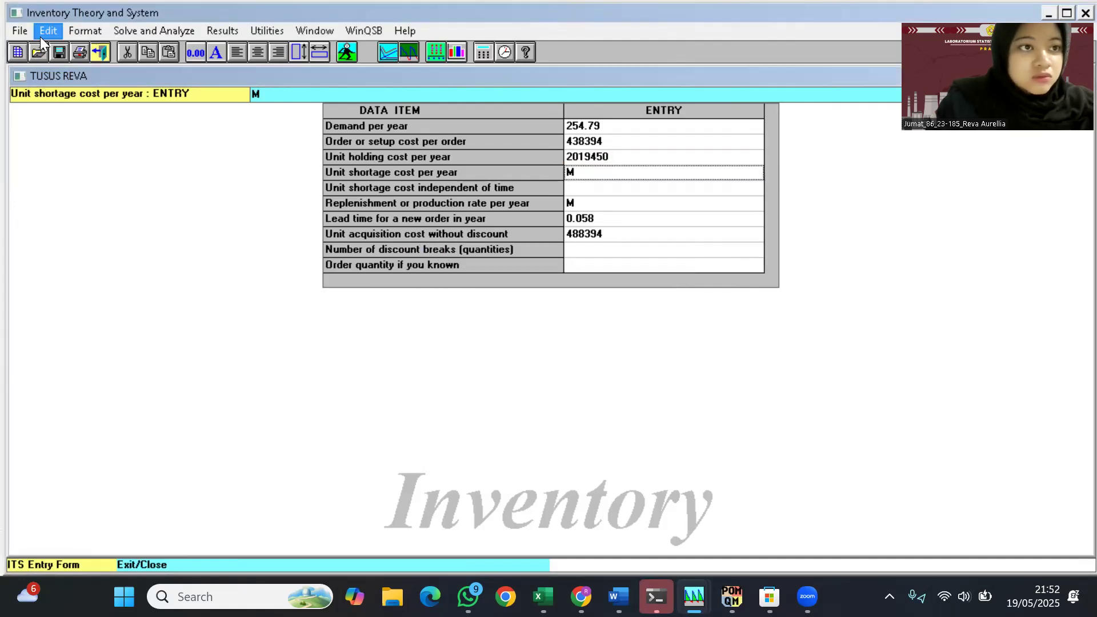
pyautogui.click(22, 31)
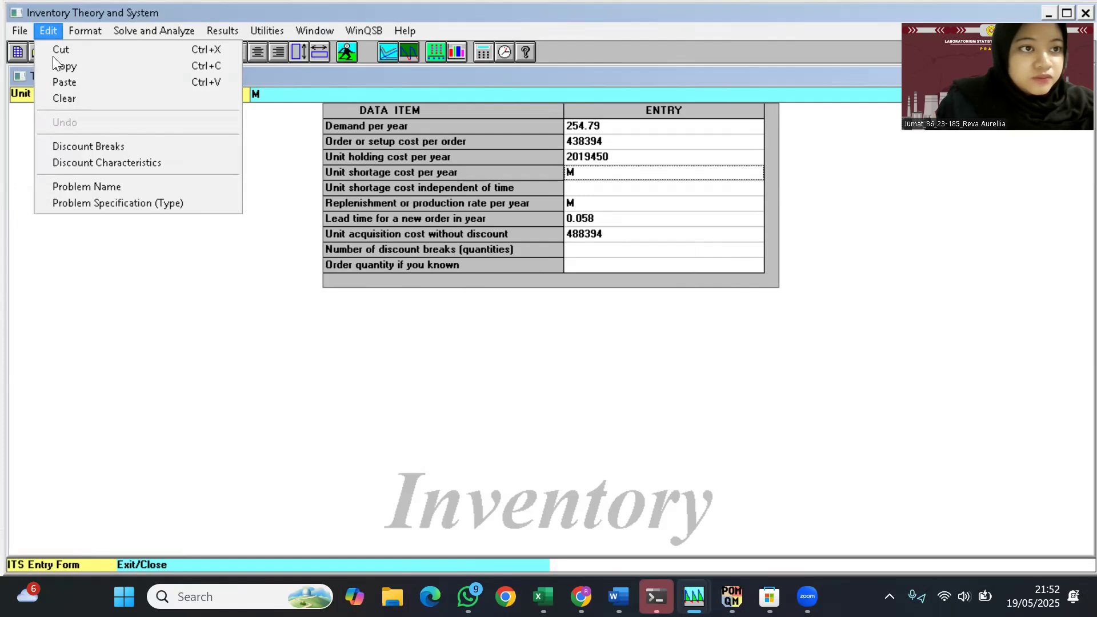
pyautogui.click(35, 50)
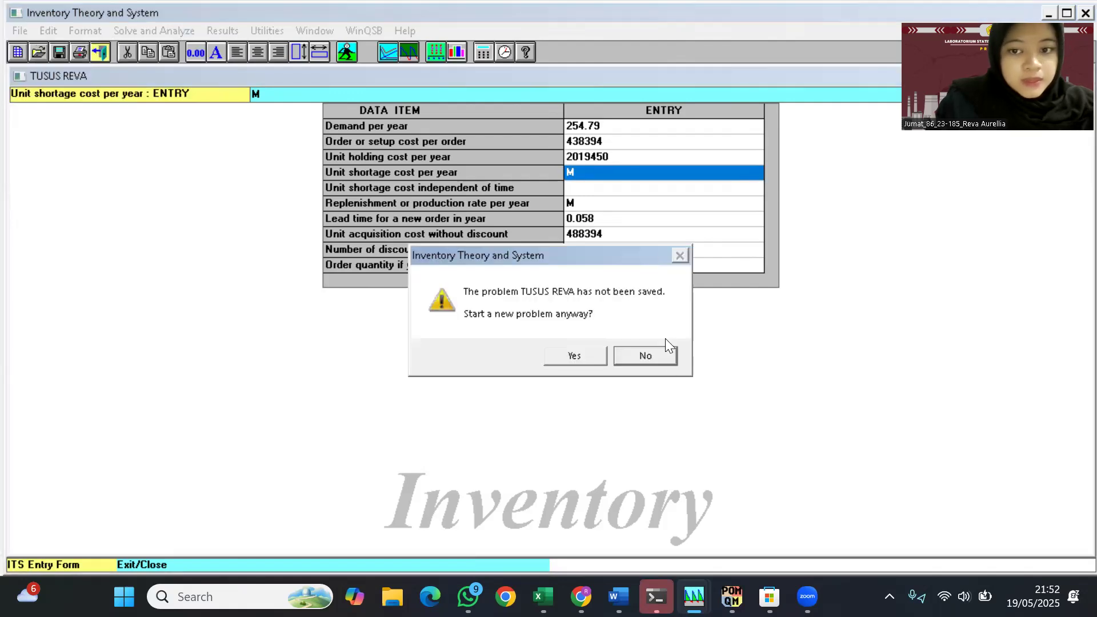
pyautogui.click(662, 354)
# Close the EOQ cost graph and results windows and start a new inventory problem.
pyautogui.moveTo(1040, 43); pyautogui.dragTo(1043, 196)
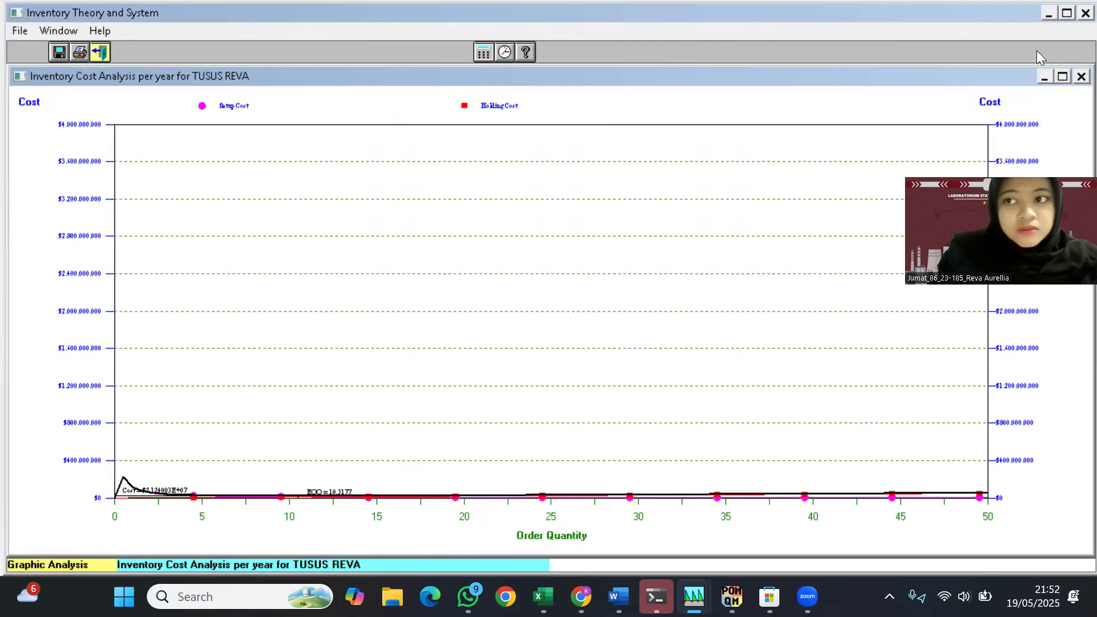
pyautogui.click(1072, 76)
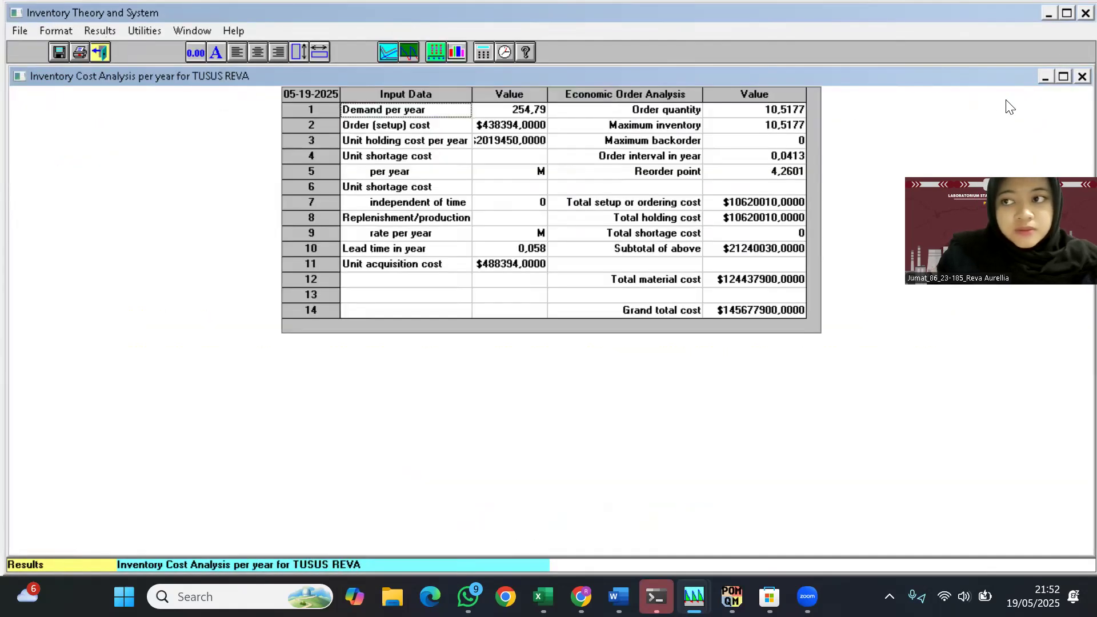
pyautogui.click(1070, 79)
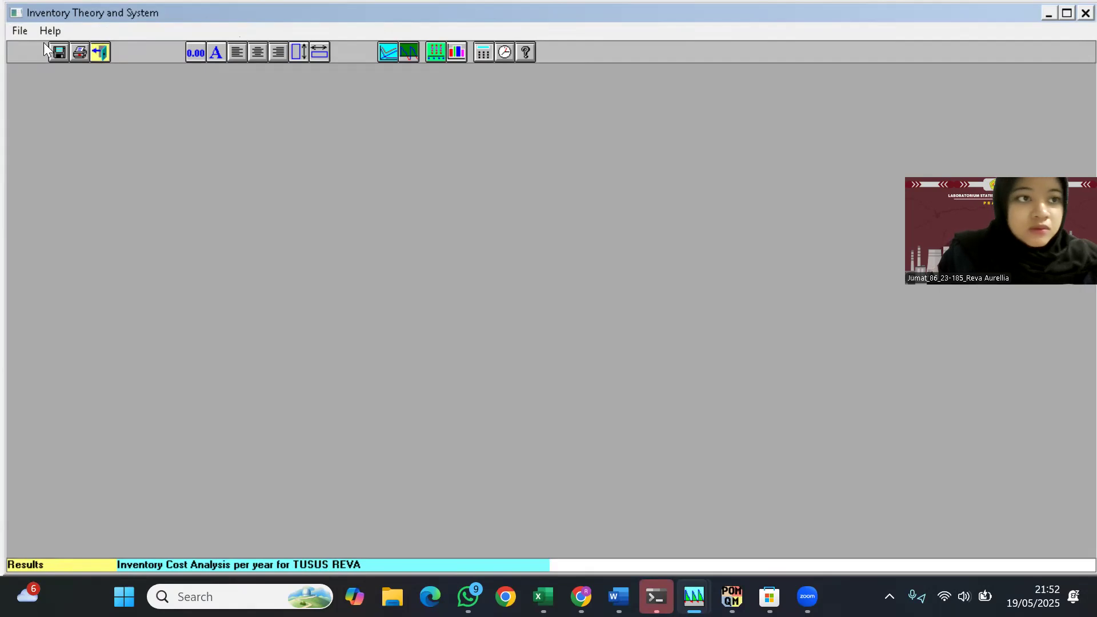
pyautogui.click(20, 31)
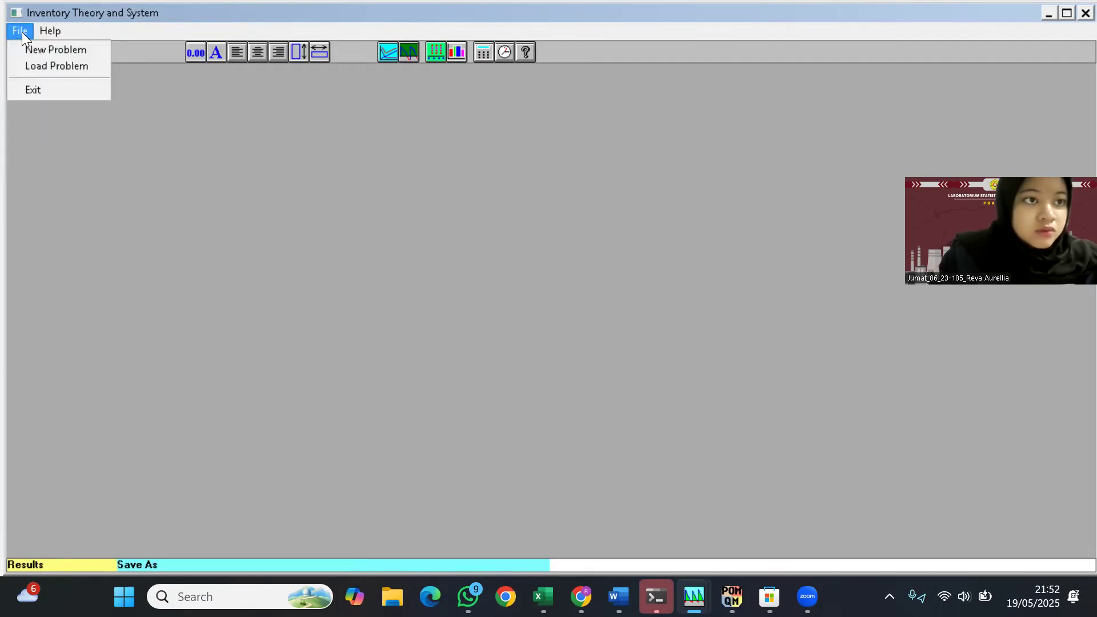
pyautogui.click(28, 50)
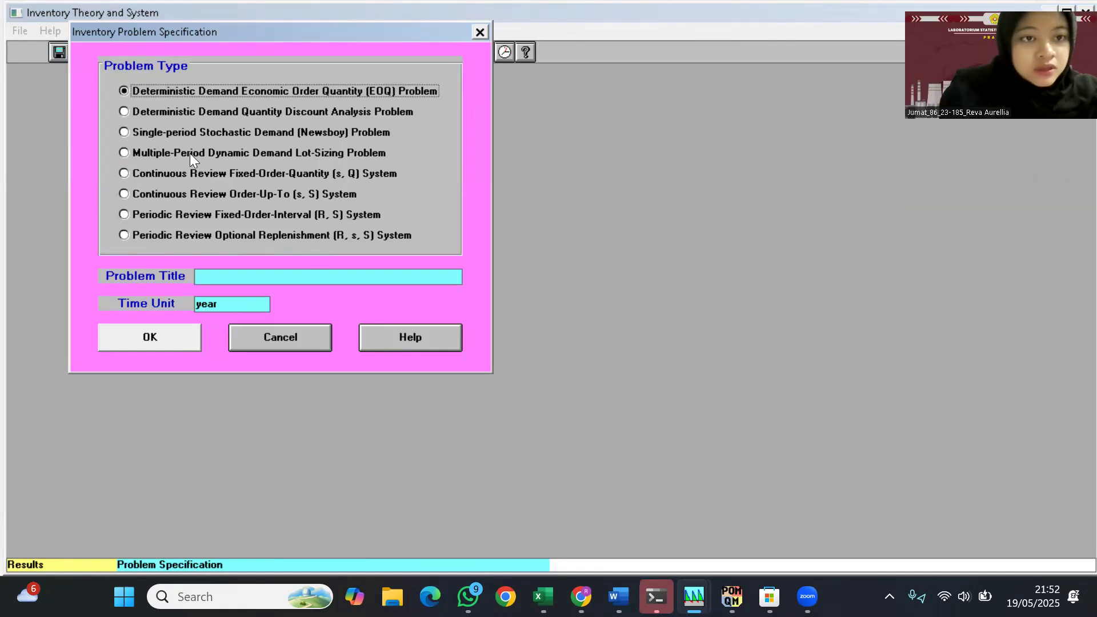
# Create a Continuous Review Fixed-Order-Quantity (s, Q) System problem titled TUSUS, the student's first name and CR, keeping year as time unit.
pyautogui.click(150, 170)
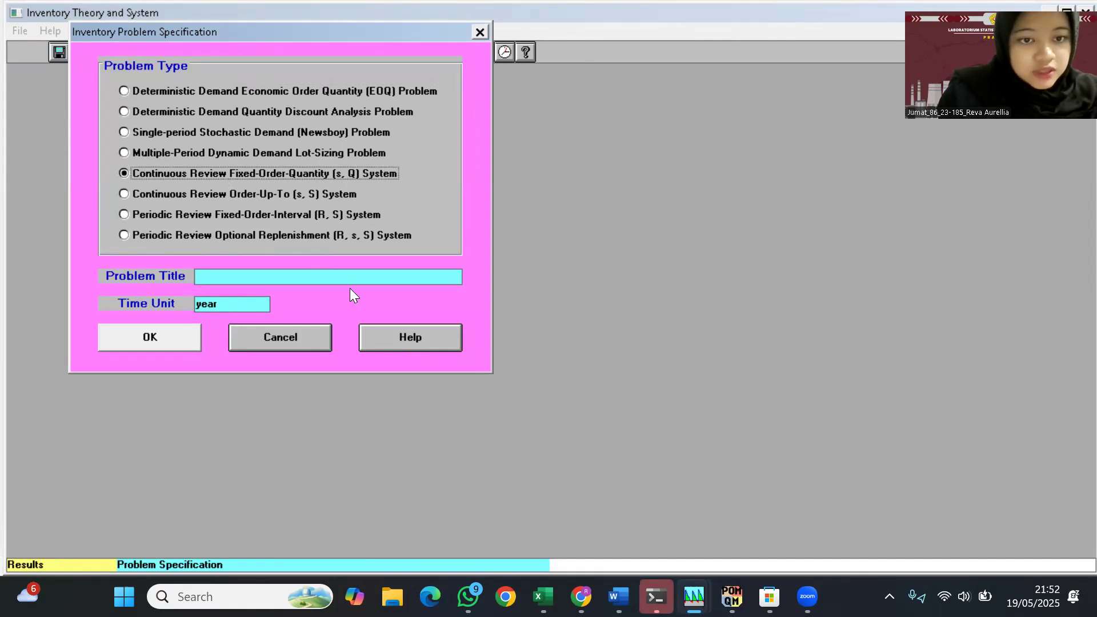
pyautogui.click(317, 276)
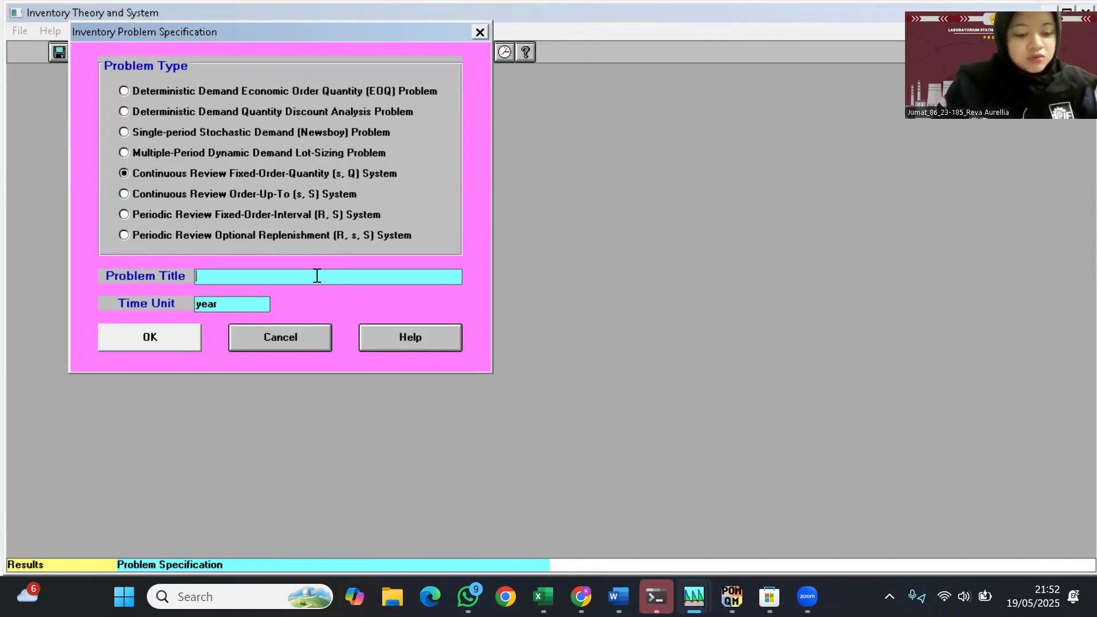
pyautogui.write('TUSUS')
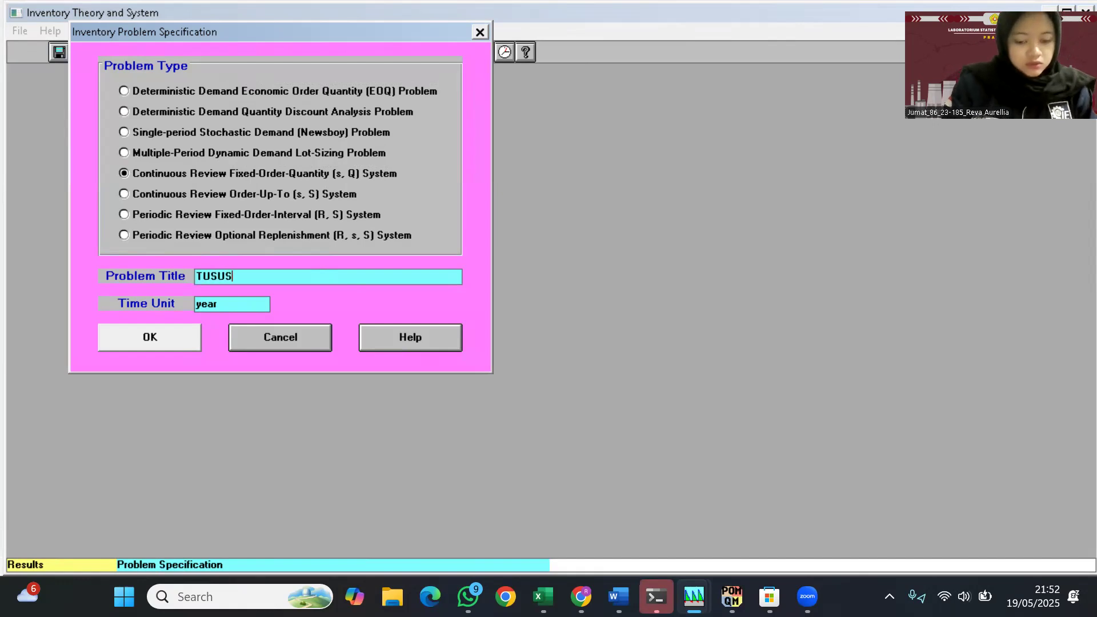
pyautogui.write(' REVA CR')
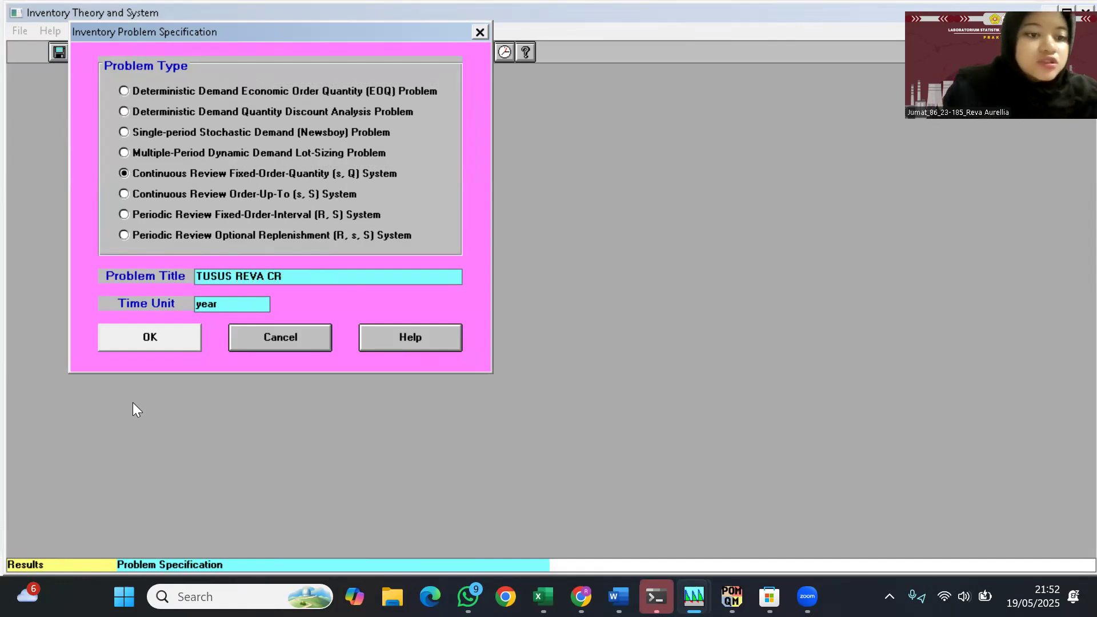
pyautogui.click(162, 333)
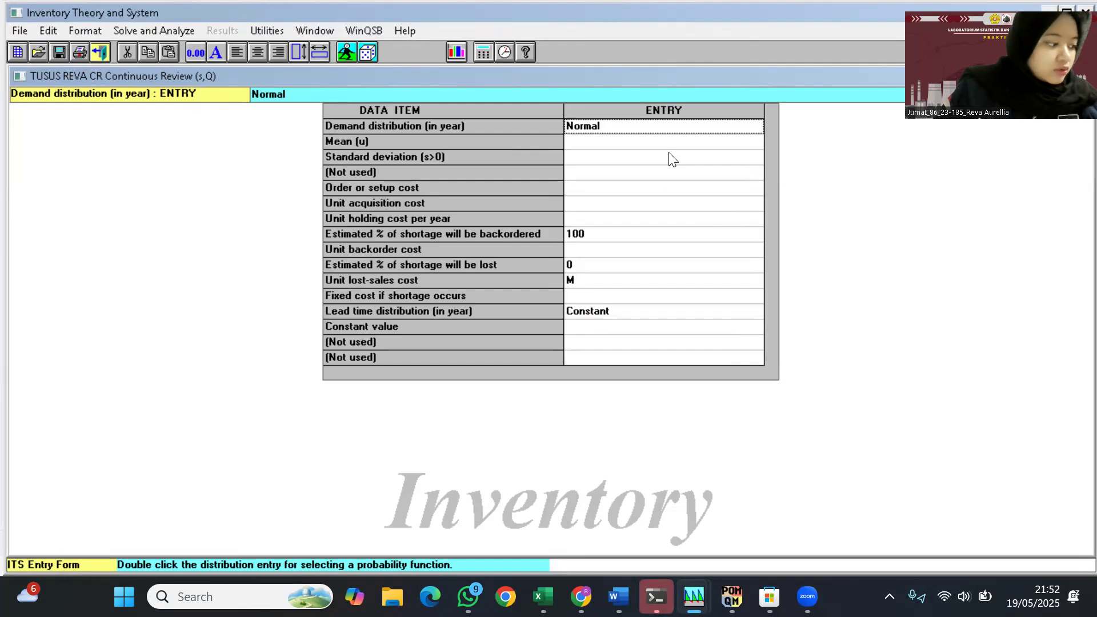
# Set the normal demand distribution's mean to 21.23 and its standard deviation to 8.13.
pyautogui.click(619, 144)
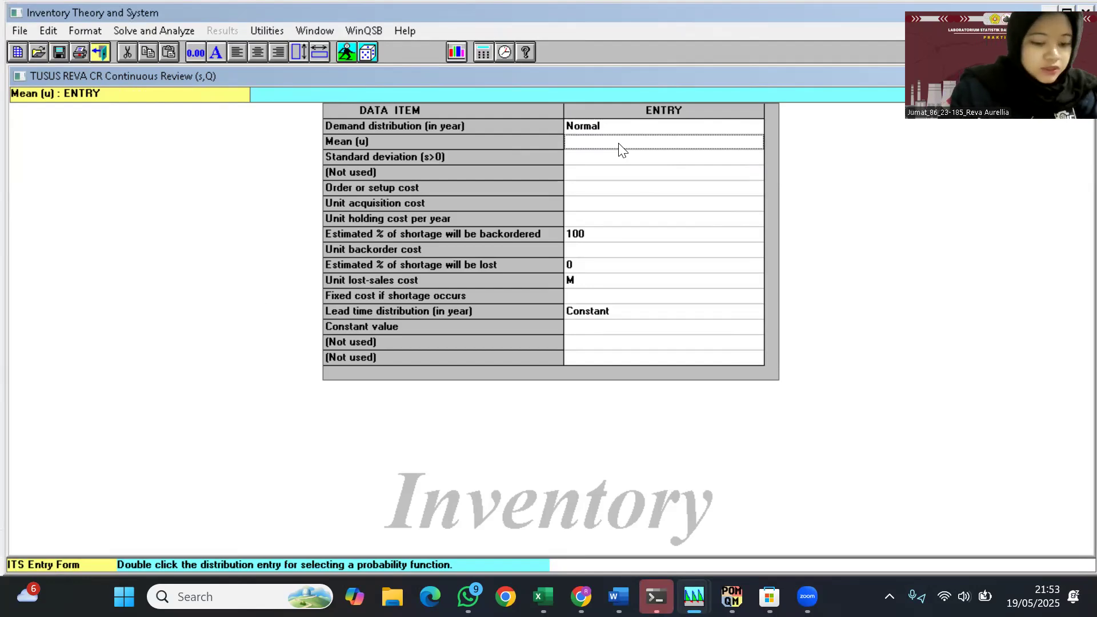
pyautogui.write('21.23')
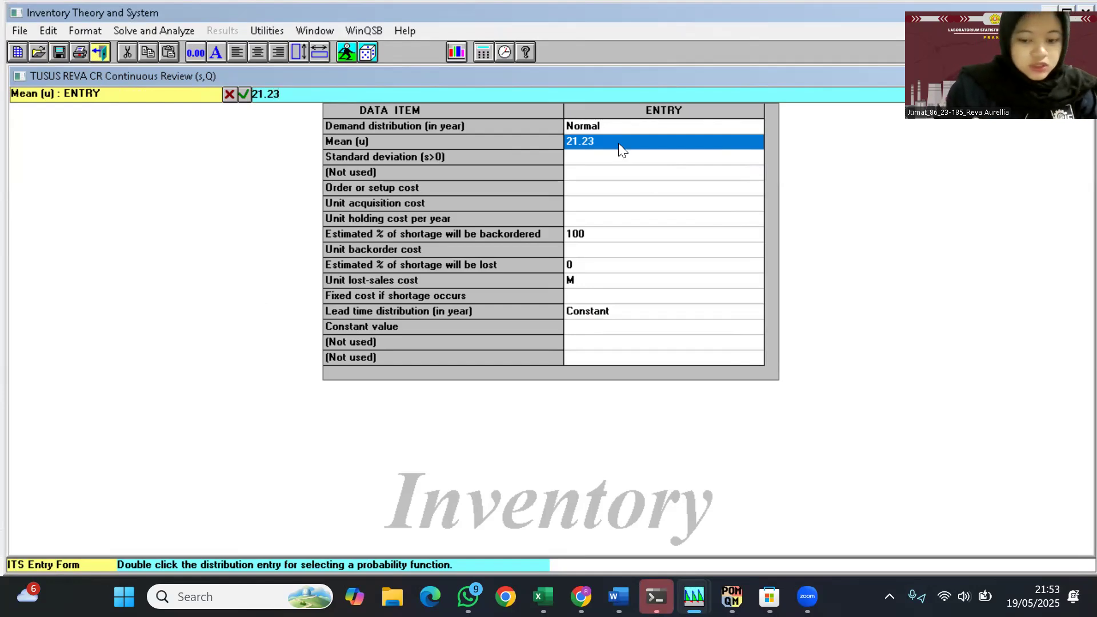
pyautogui.press('Return')
pyautogui.write('8.13')
pyautogui.press('Return')
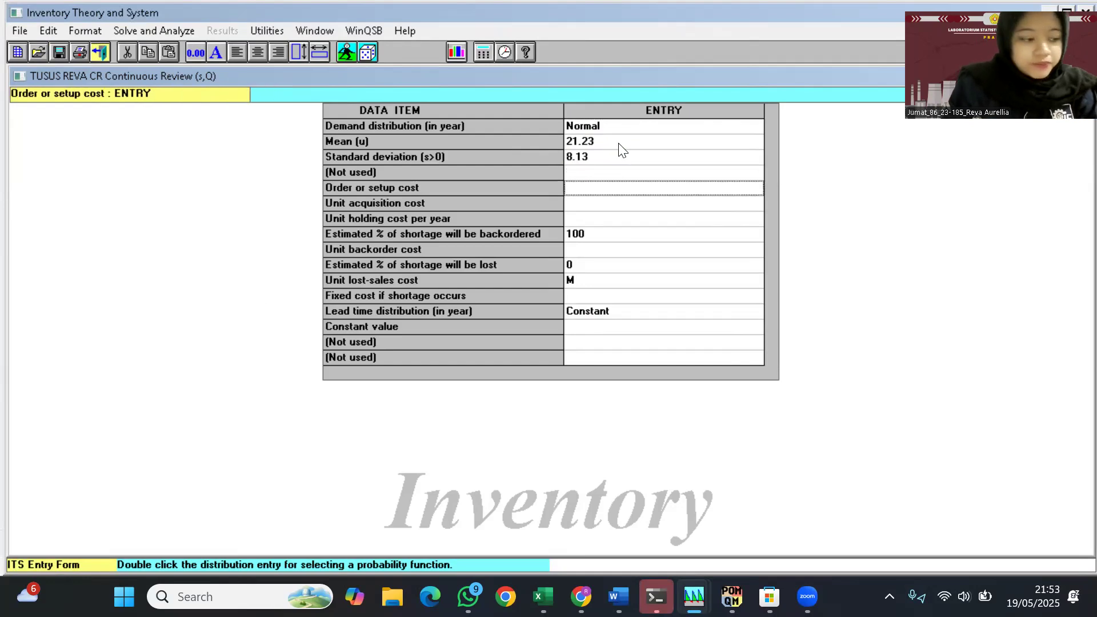
# Set the order or setup cost to 438394 and the unit acquisition cost to 488394.
pyautogui.write('43')
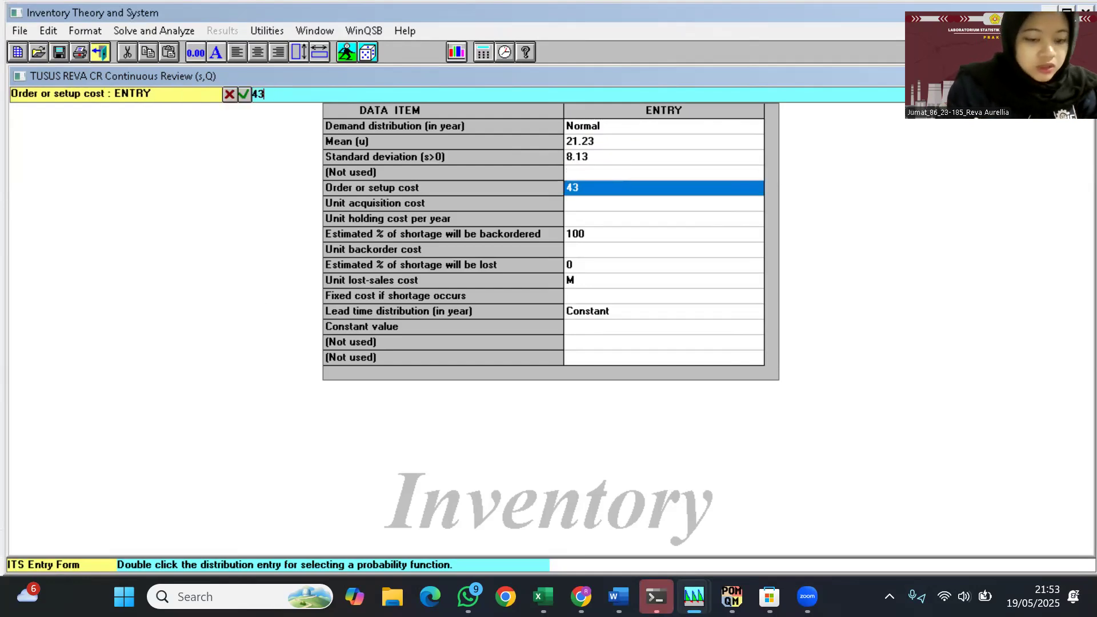
pyautogui.write('8395')
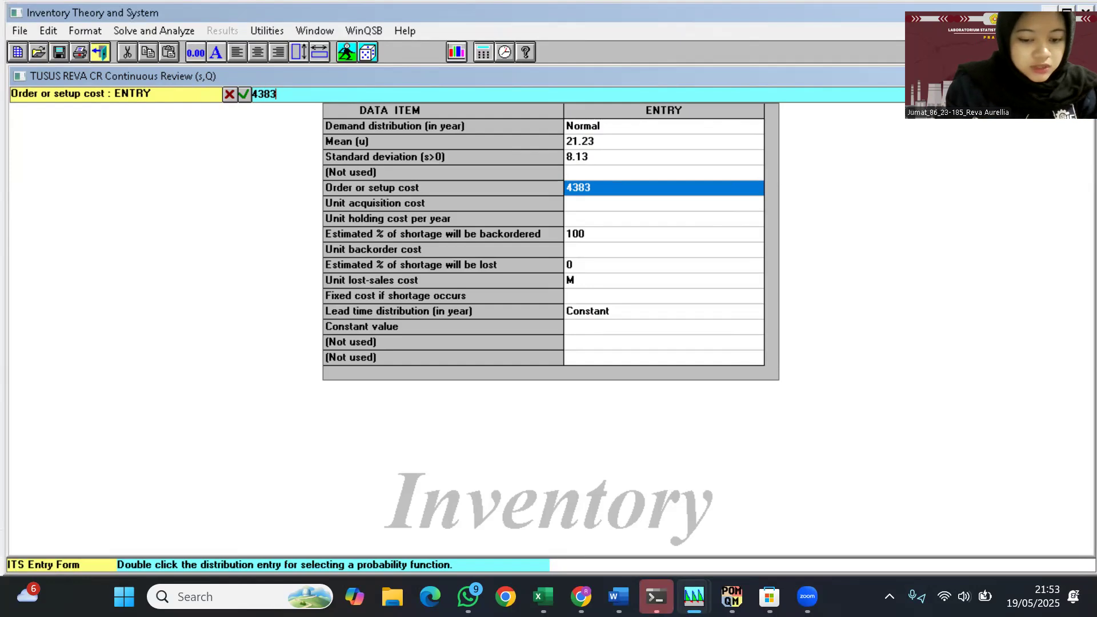
pyautogui.press('BackSpace')
pyautogui.write('4')
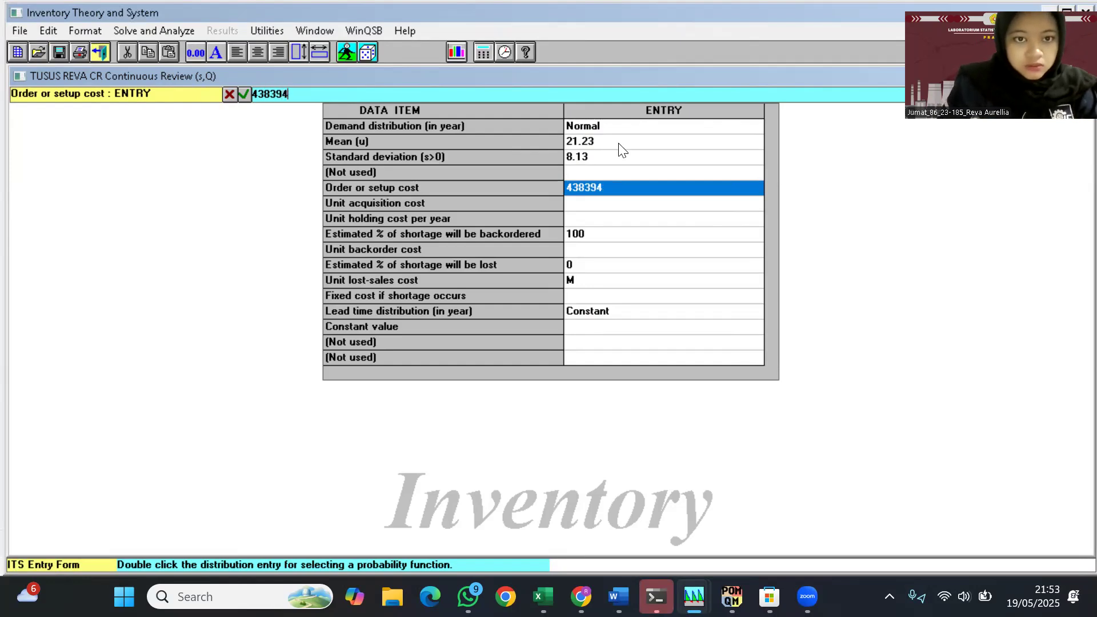
pyautogui.press('Return')
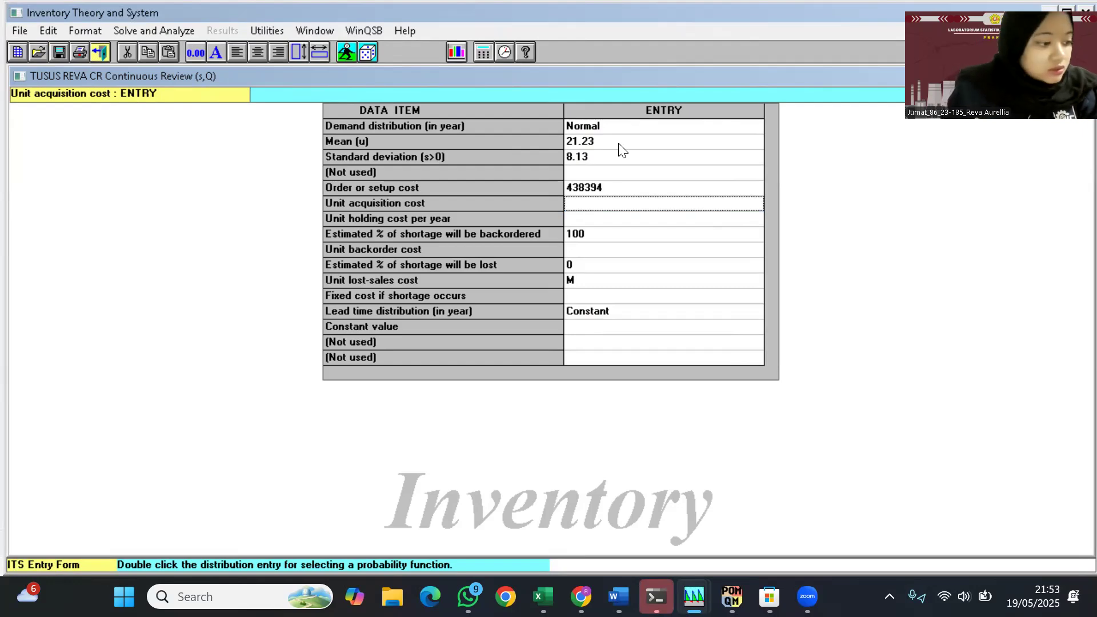
pyautogui.write('4')
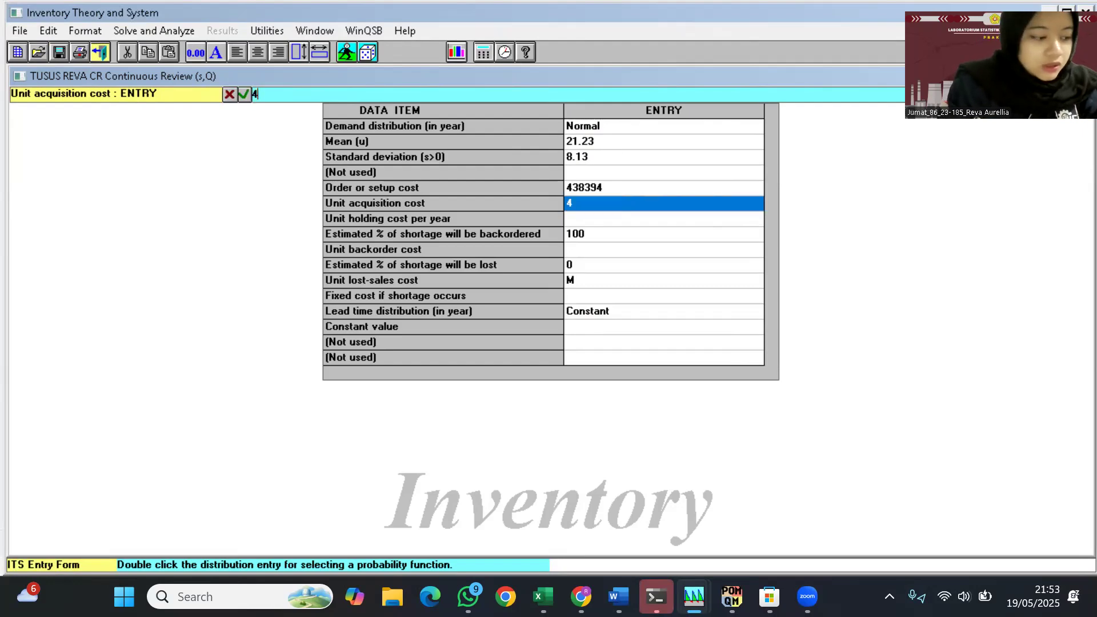
pyautogui.write('88394')
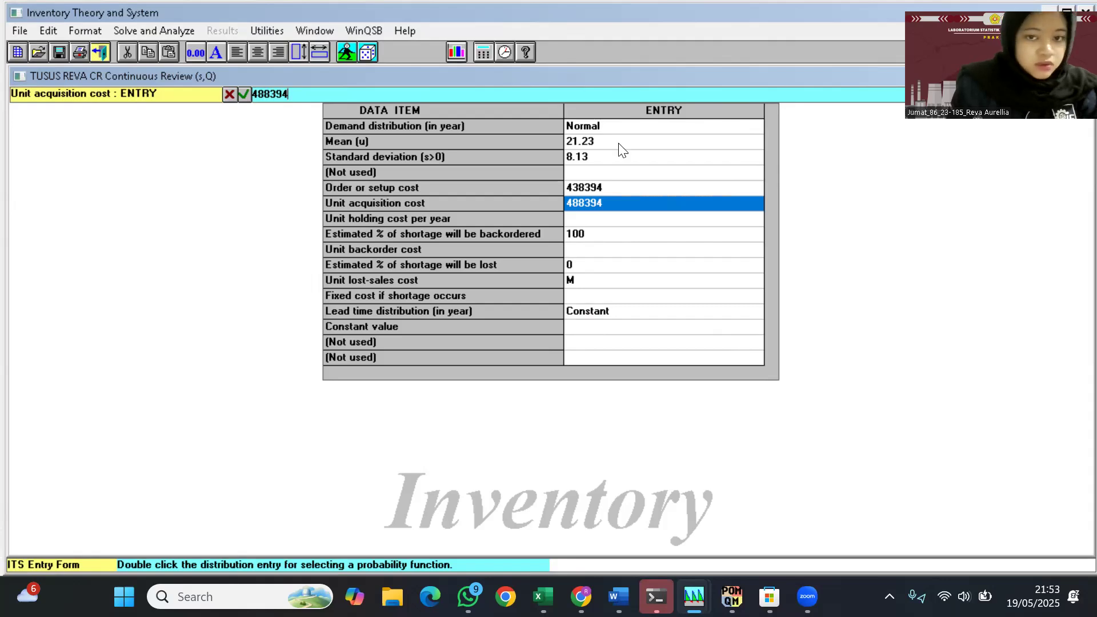
pyautogui.press('Return')
# Set the unit holding cost per year to 2019450.
pyautogui.write('2')
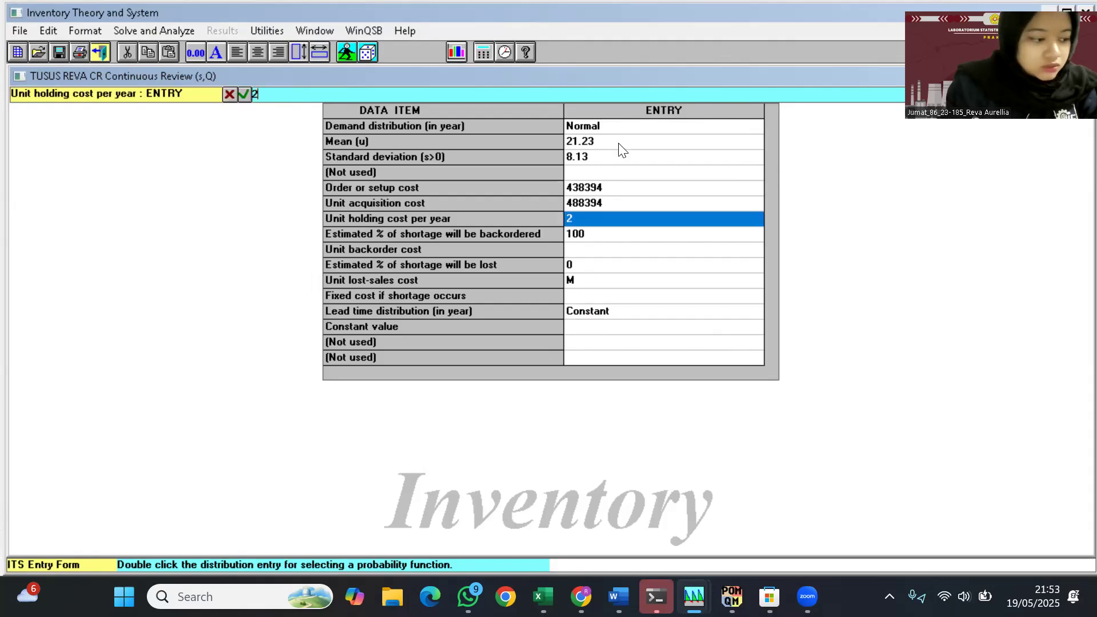
pyautogui.write('019')
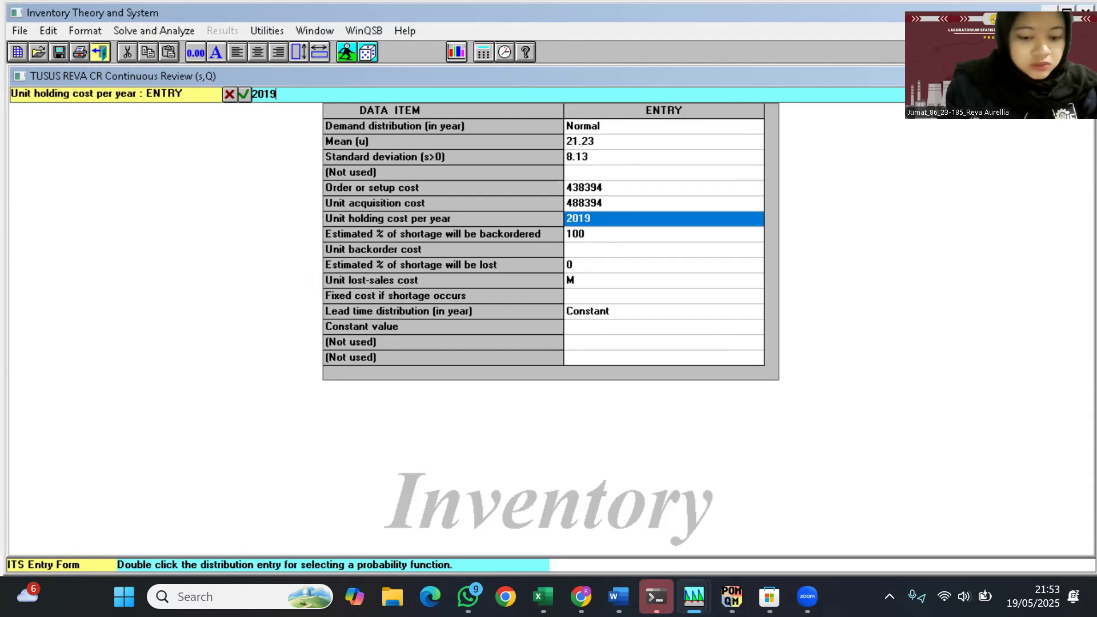
pyautogui.write('450')
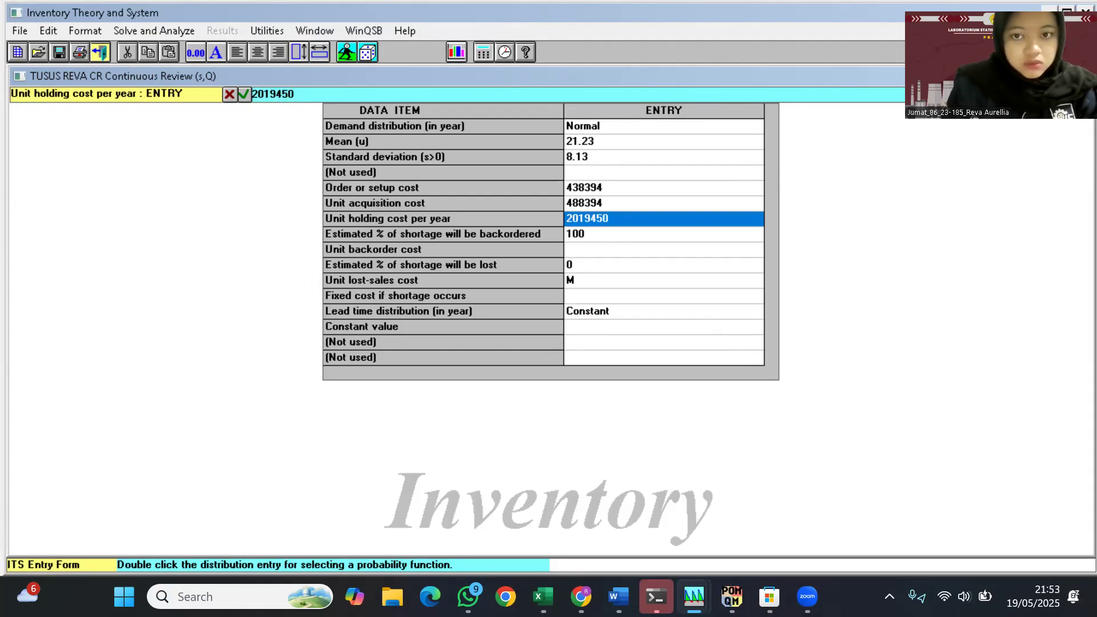
pyautogui.press('Return')
# Keep the default shortage entries and set the constant lead time value to 0.058.
pyautogui.press('Return')
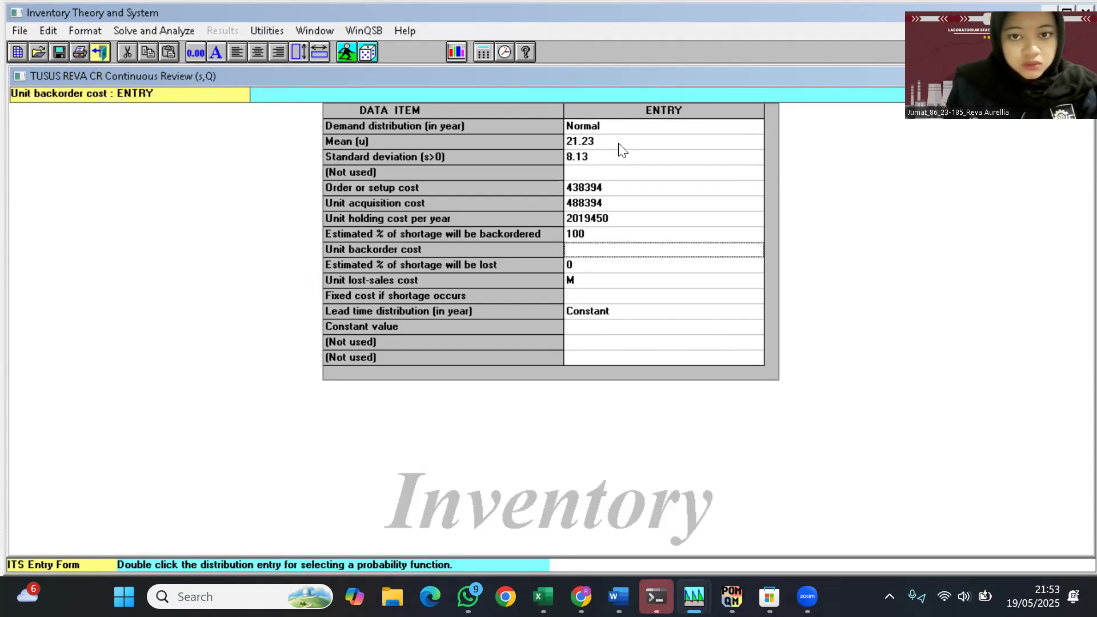
pyautogui.press('Return')
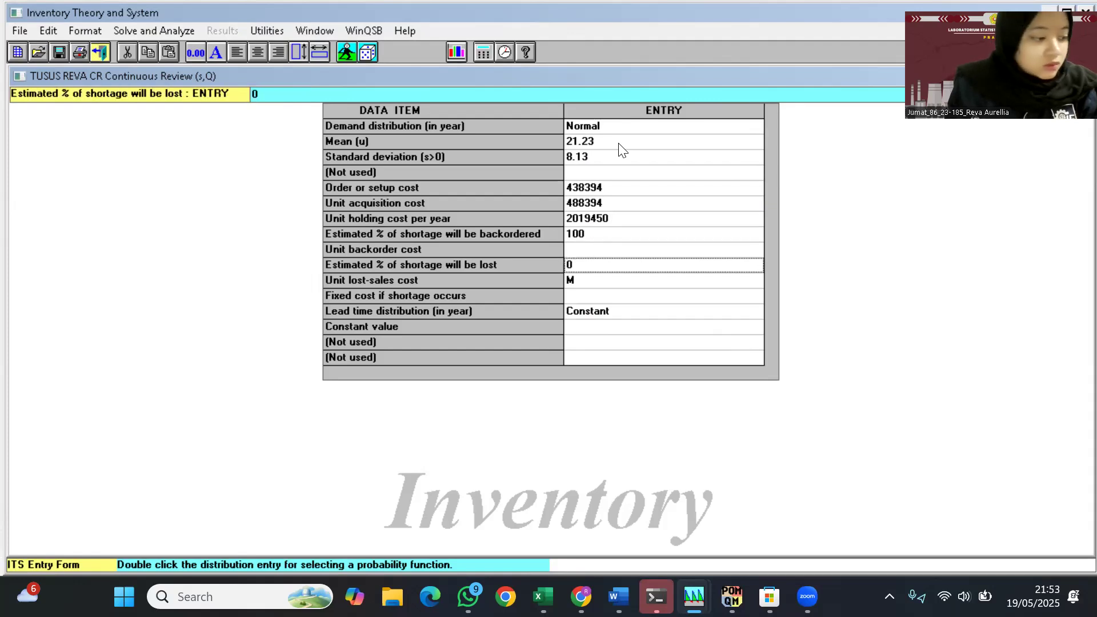
pyautogui.press('Return')
pyautogui.press('Return')
pyautogui.press('Return')
pyautogui.press('Return')
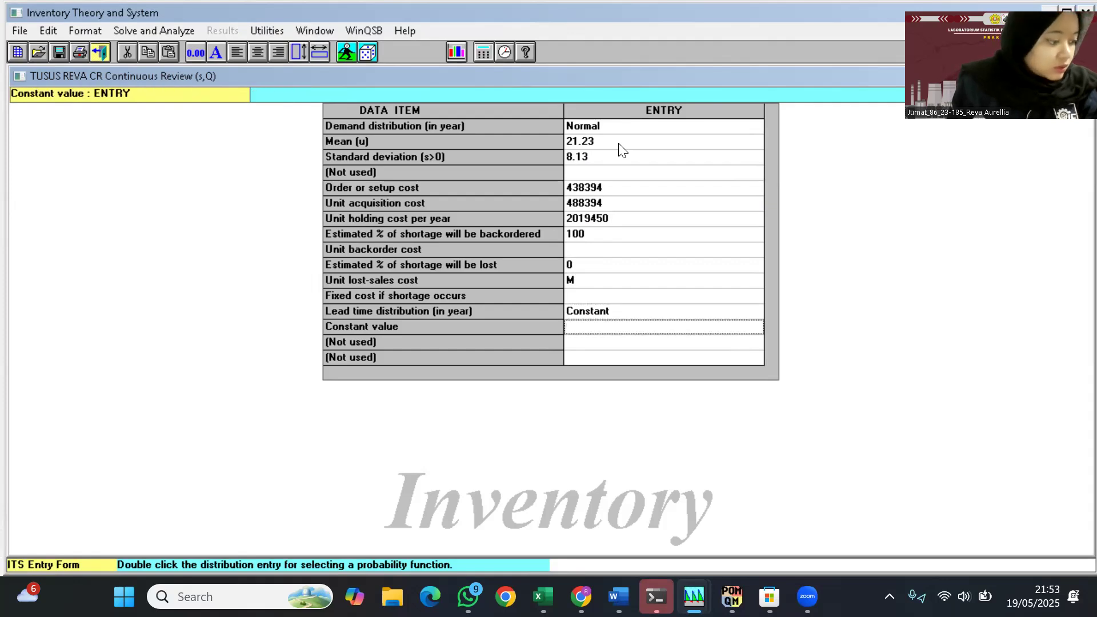
pyautogui.write('0')
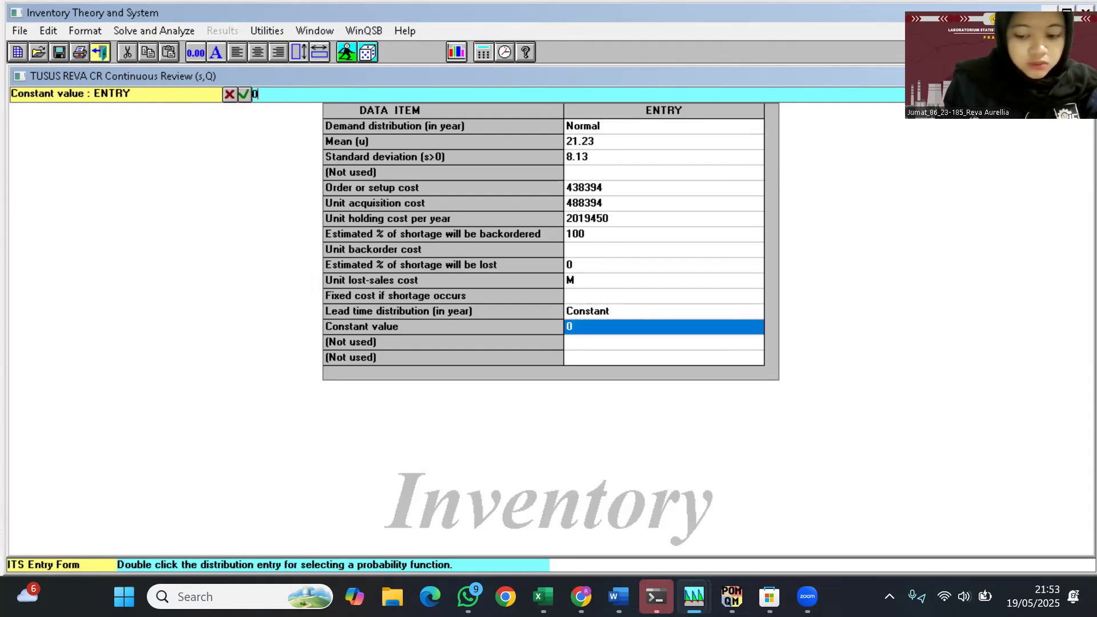
pyautogui.write('.058')
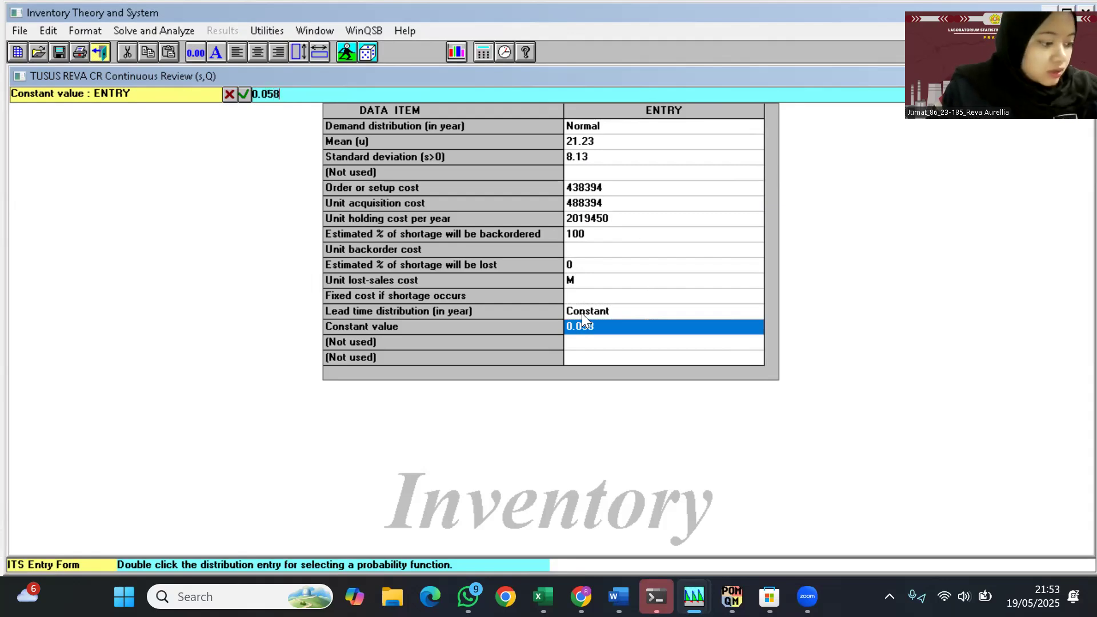
# Solve the continuous review problem for the optimal (s,Q).
pyautogui.click(134, 32)
pyautogui.click(156, 45)
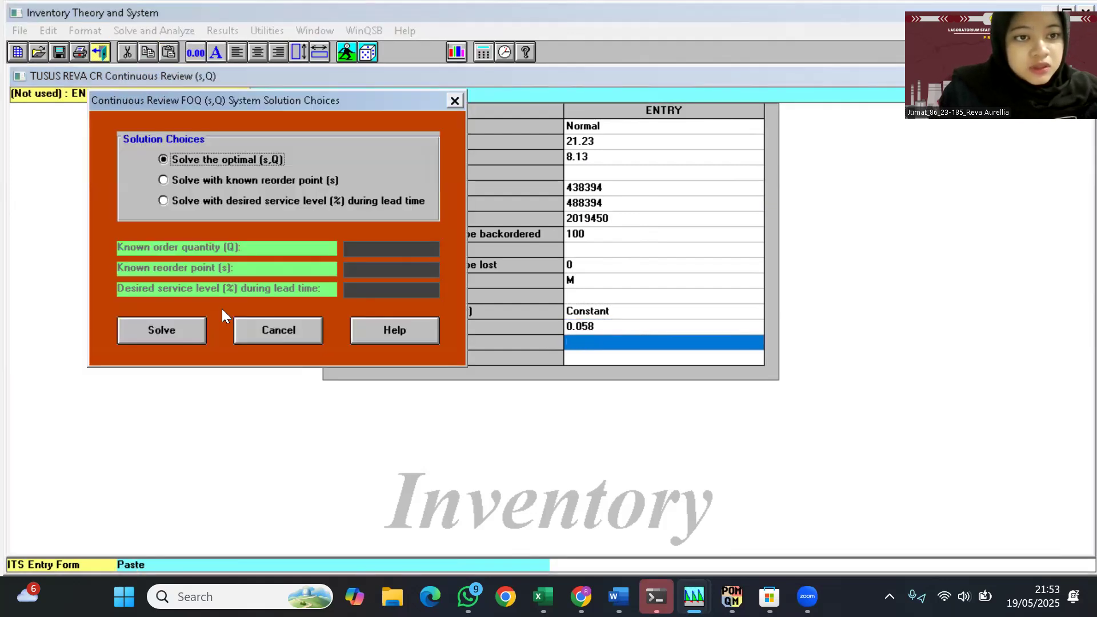
pyautogui.click(166, 328)
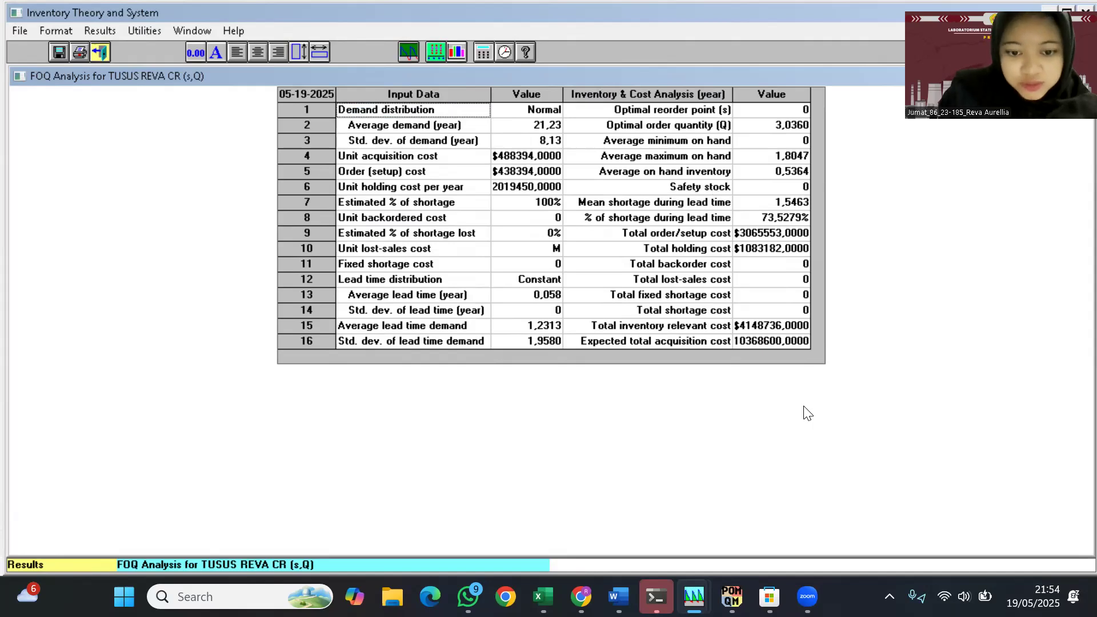
# Switch to the PDF report in Chrome and review the continuous review explanation and the POM-QM input data for the wood material.
pyautogui.moveTo(581, 596)
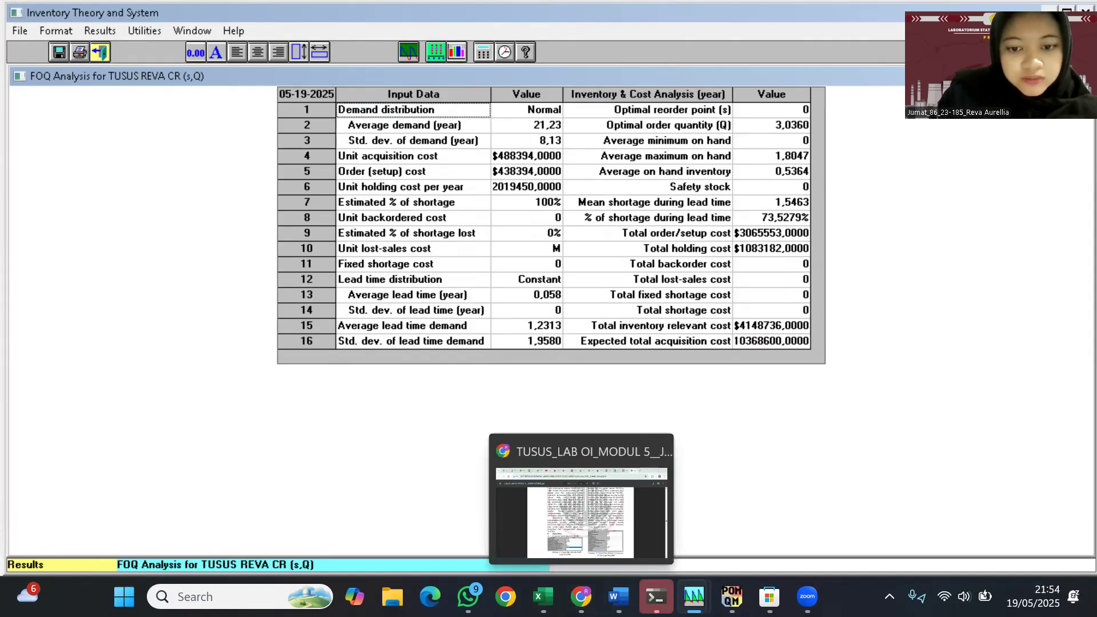
pyautogui.click(581, 508)
pyautogui.scroll(-10, 780, 252)
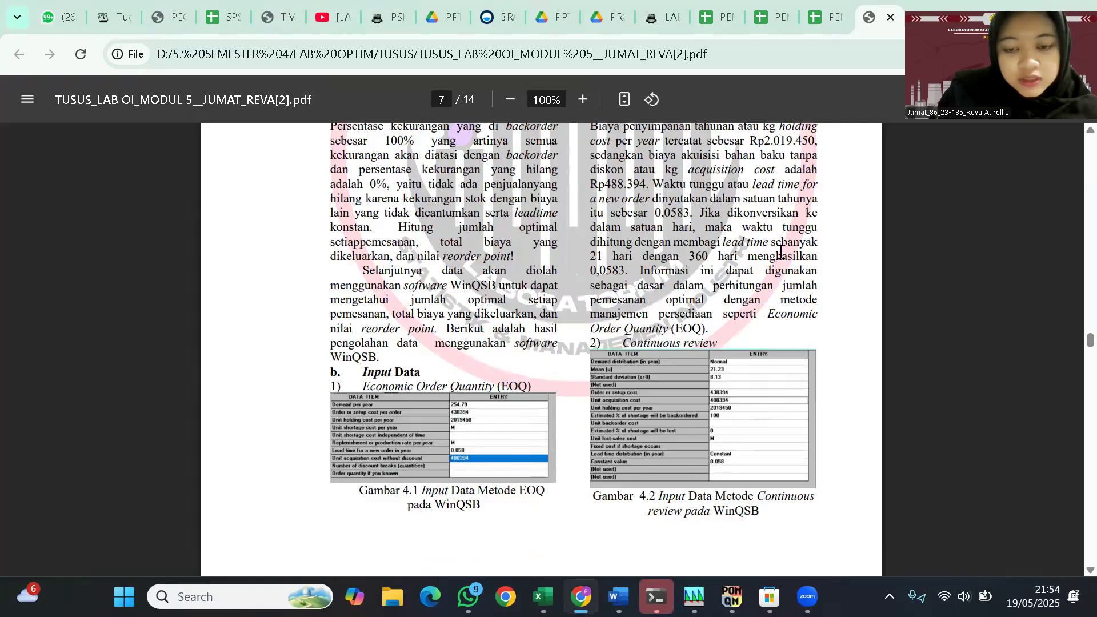
pyautogui.scroll(-2, 780, 252)
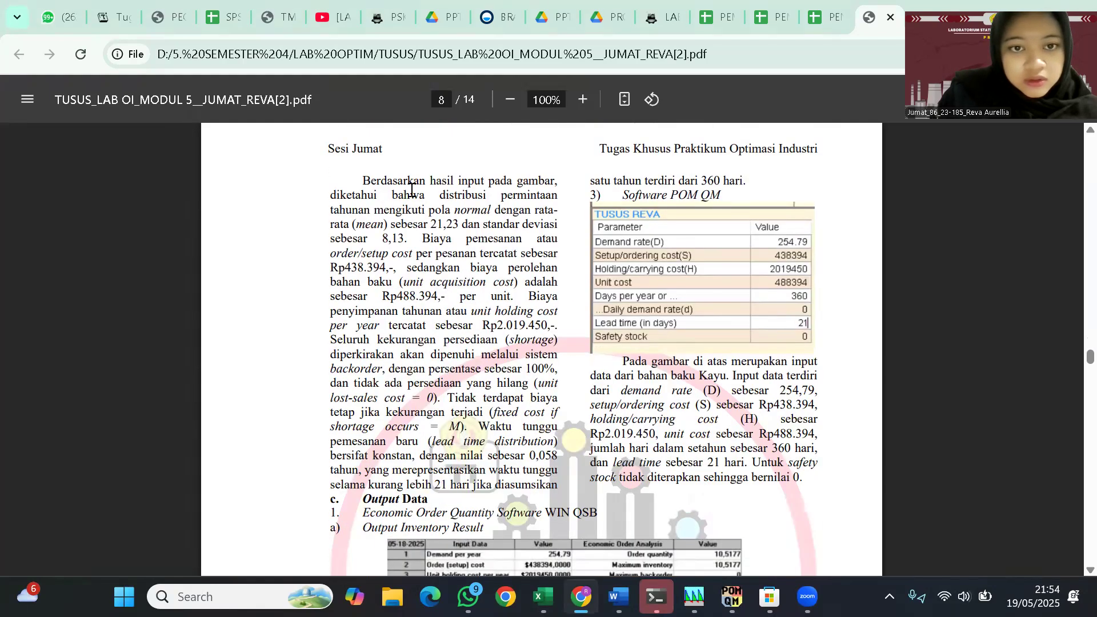
pyautogui.scroll(-1, 416, 283)
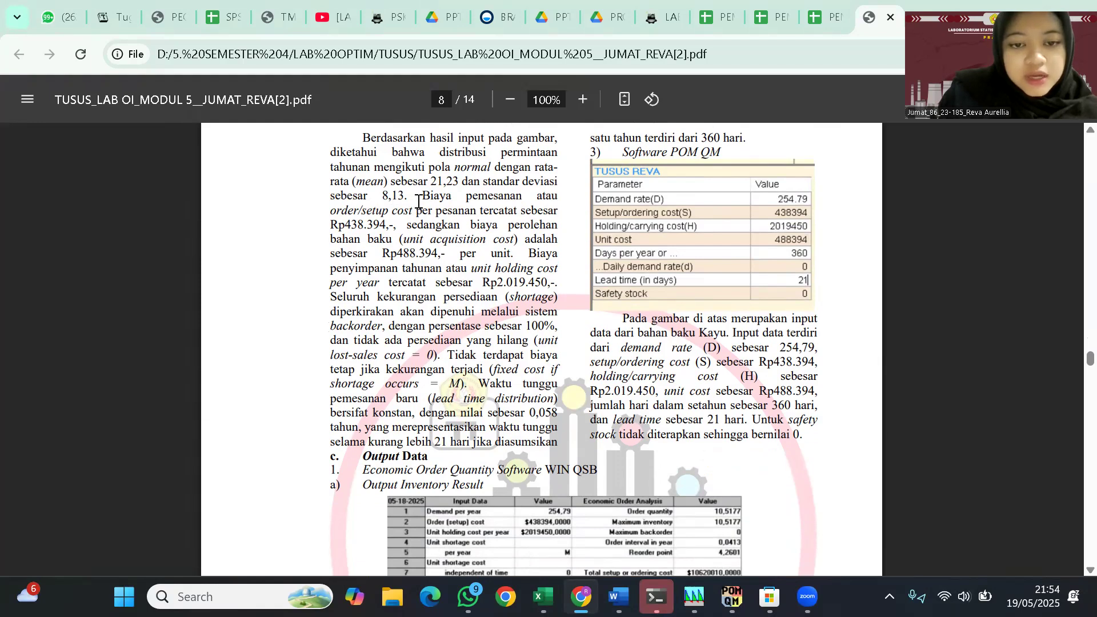
pyautogui.scroll(-2, 457, 257)
pyautogui.scroll(3, 548, 343)
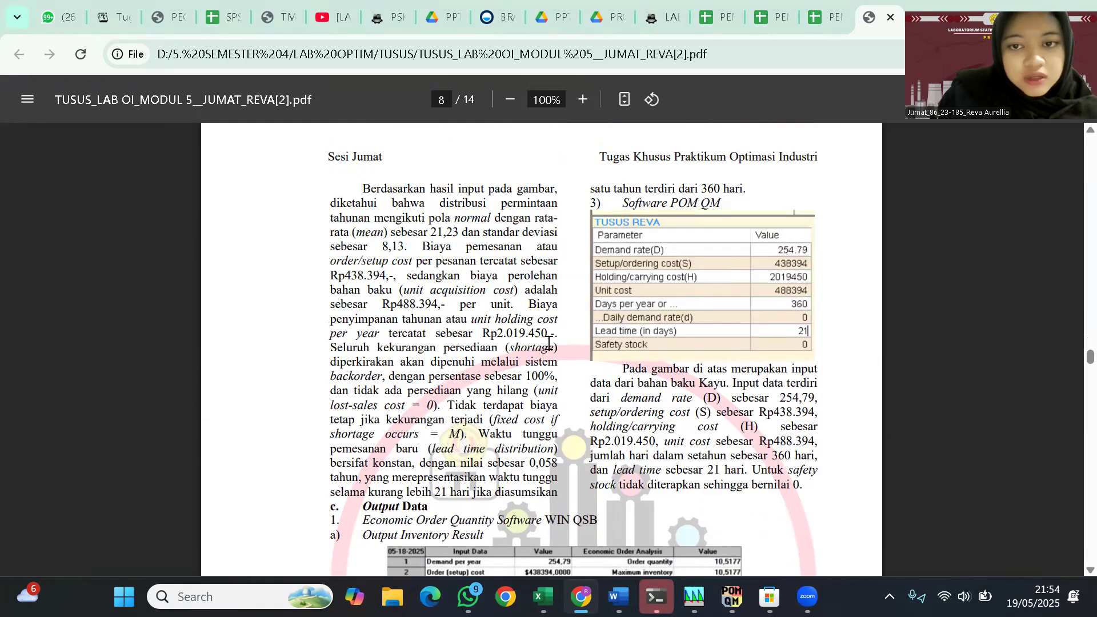
pyautogui.scroll(-1, 614, 364)
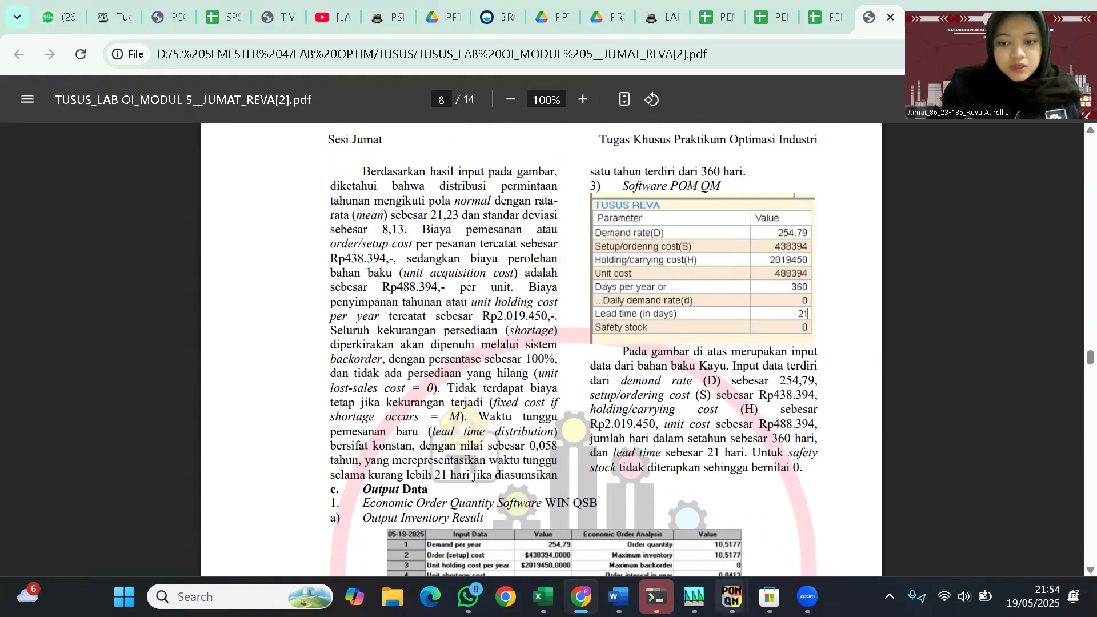
# Switch to QM for Windows and start a new Economic Order Quantity (EOQ) model in the Inventory module.
pyautogui.moveTo(732, 597)
pyautogui.click(816, 512)
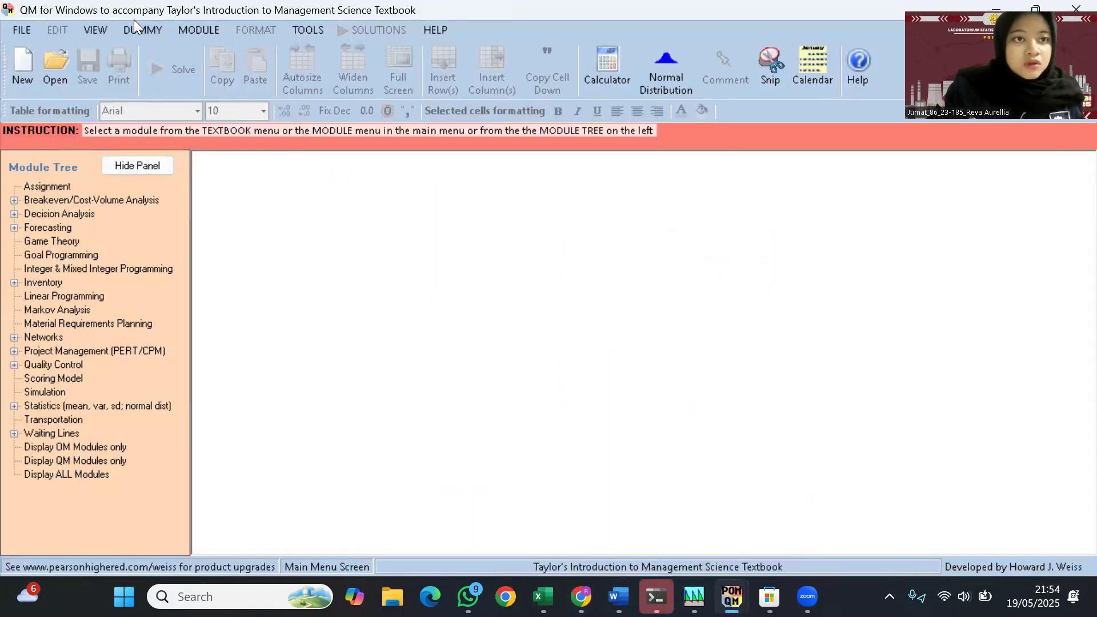
pyautogui.click(201, 28)
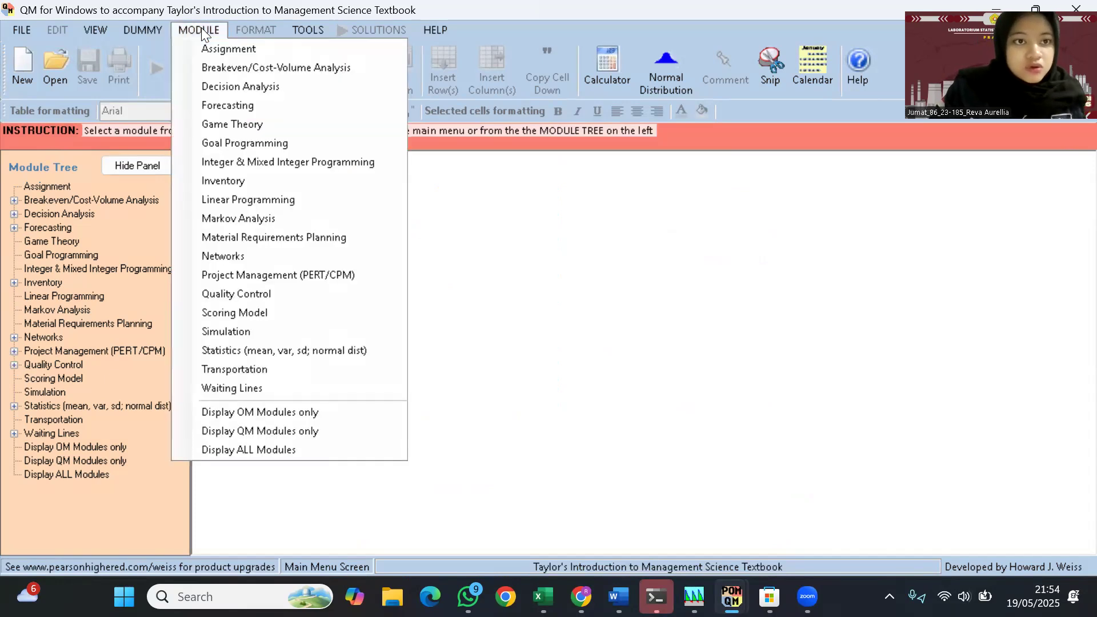
pyautogui.click(291, 181)
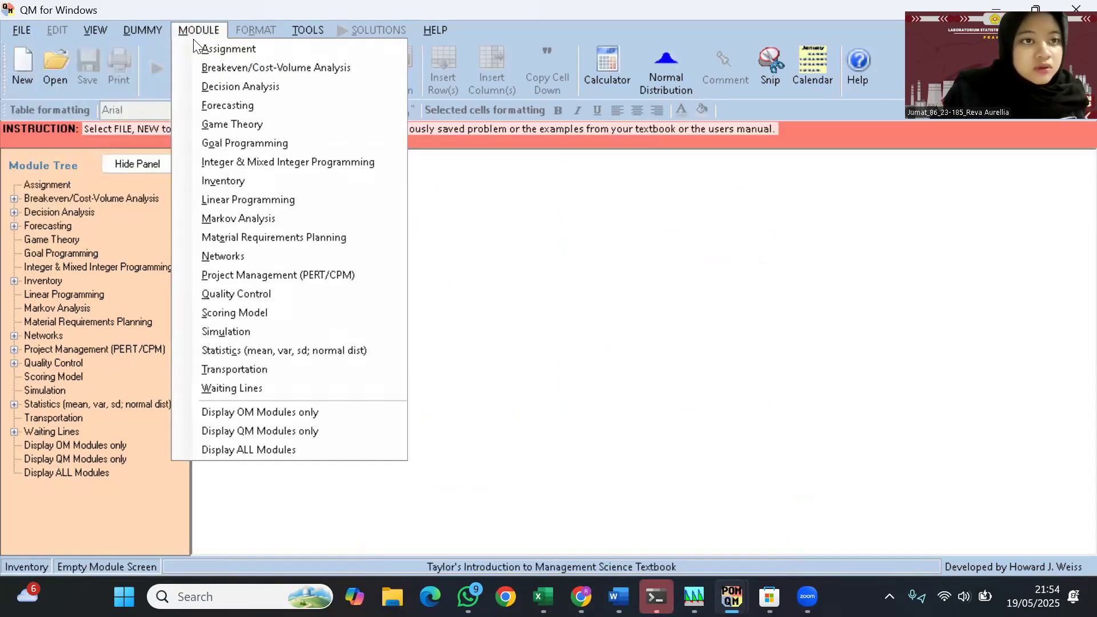
pyautogui.moveTo(23, 33)
pyautogui.moveTo(53, 50)
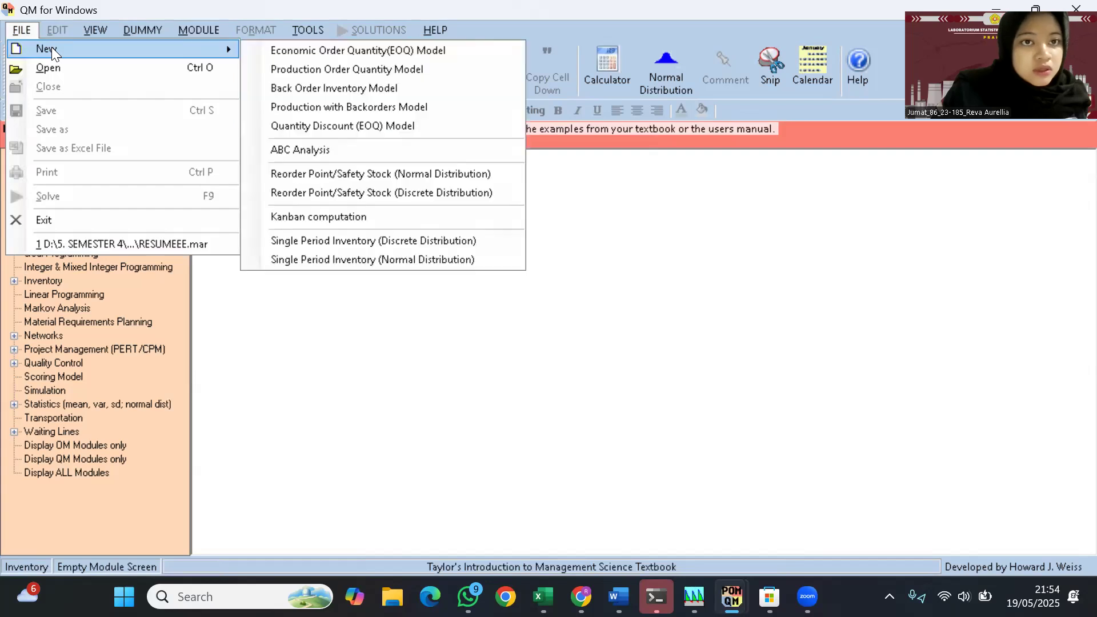
pyautogui.click(296, 51)
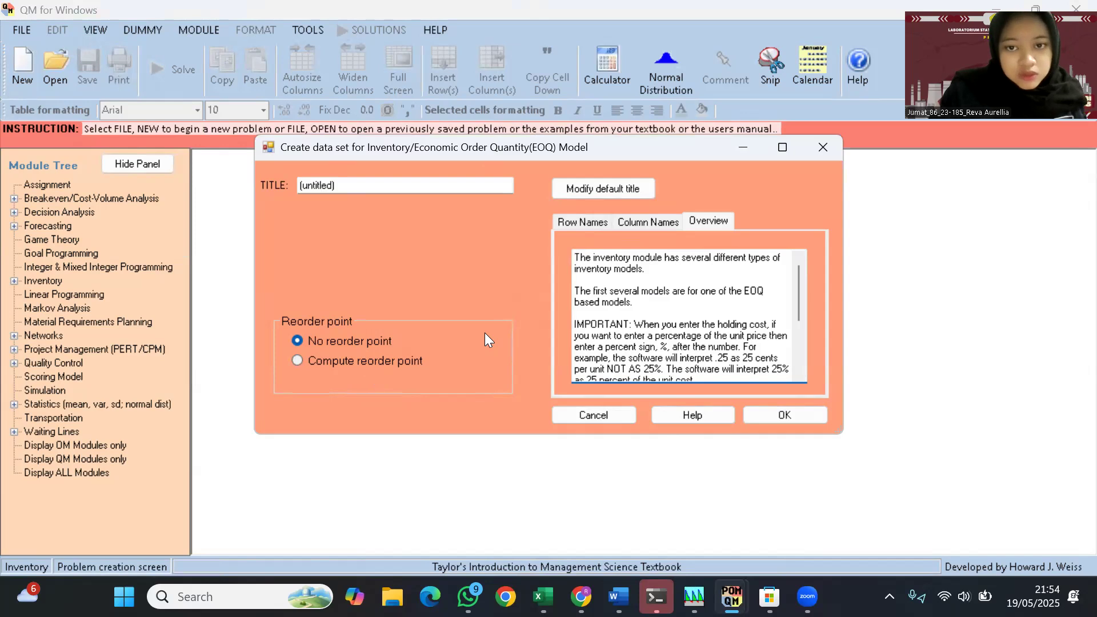
# Title the data set "tusus" plus the student's first name and create it with the reorder point computed.
pyautogui.moveTo(344, 189); pyautogui.dragTo(270, 190)
pyautogui.write('tu')
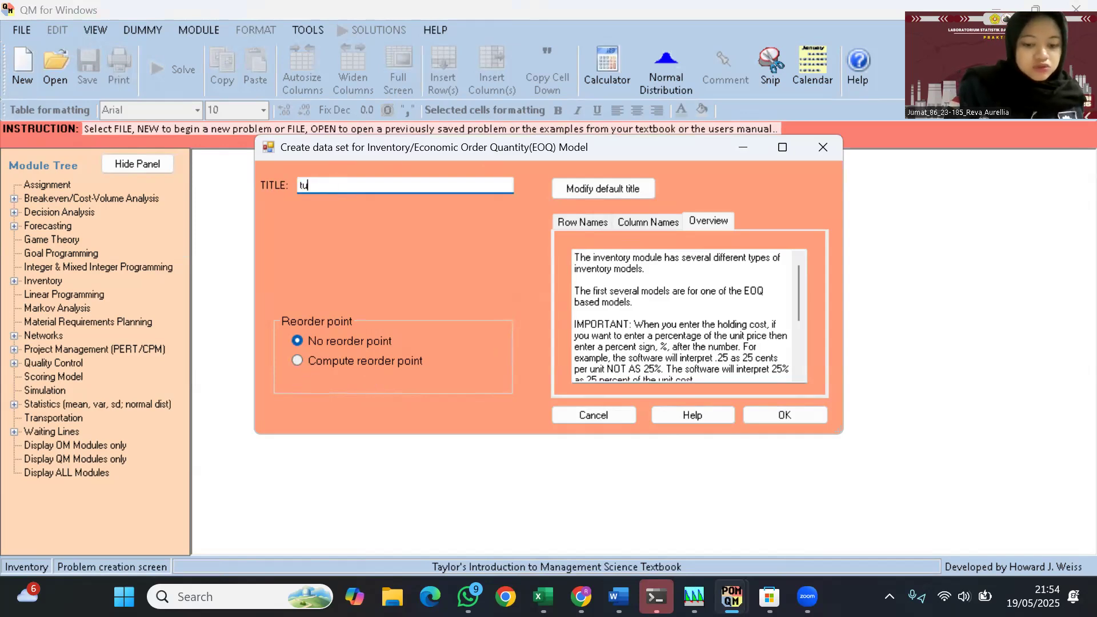
pyautogui.write('sus reva')
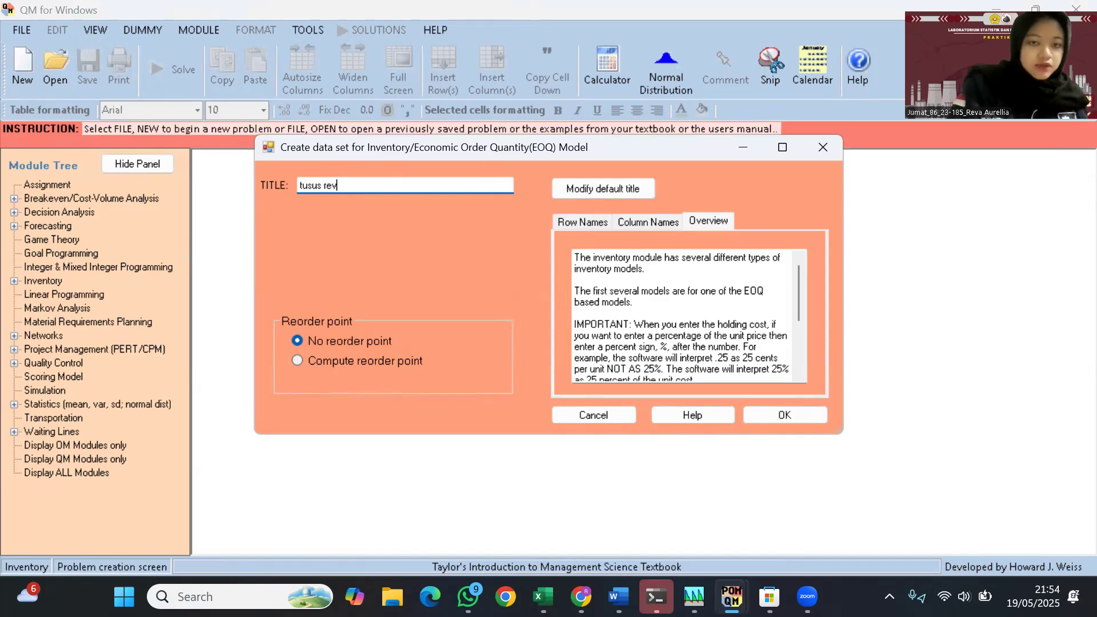
pyautogui.click(295, 361)
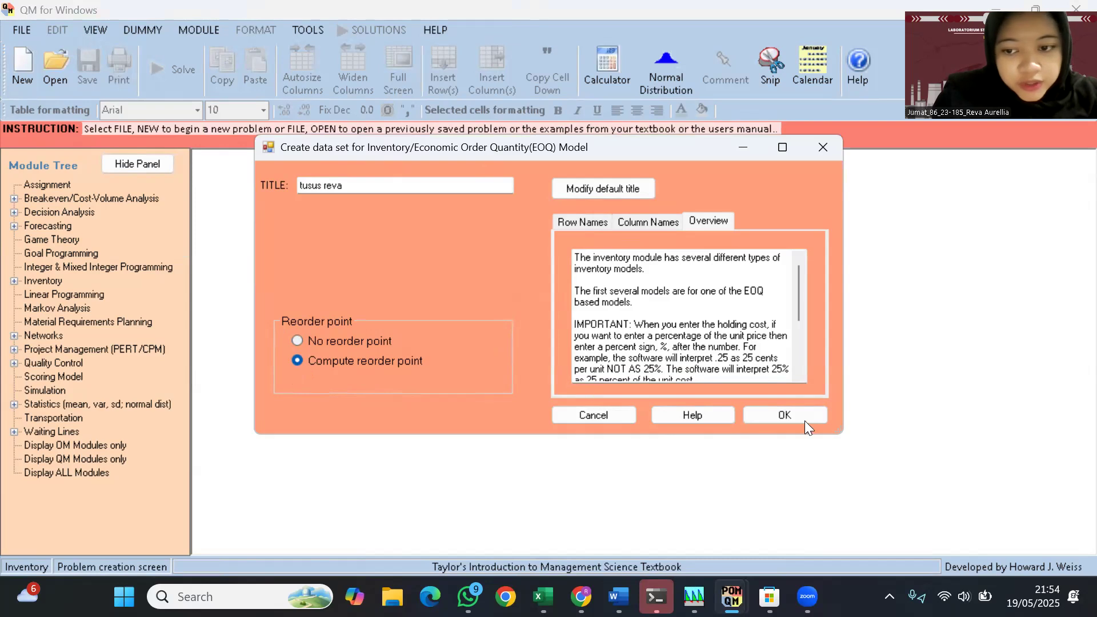
pyautogui.click(791, 413)
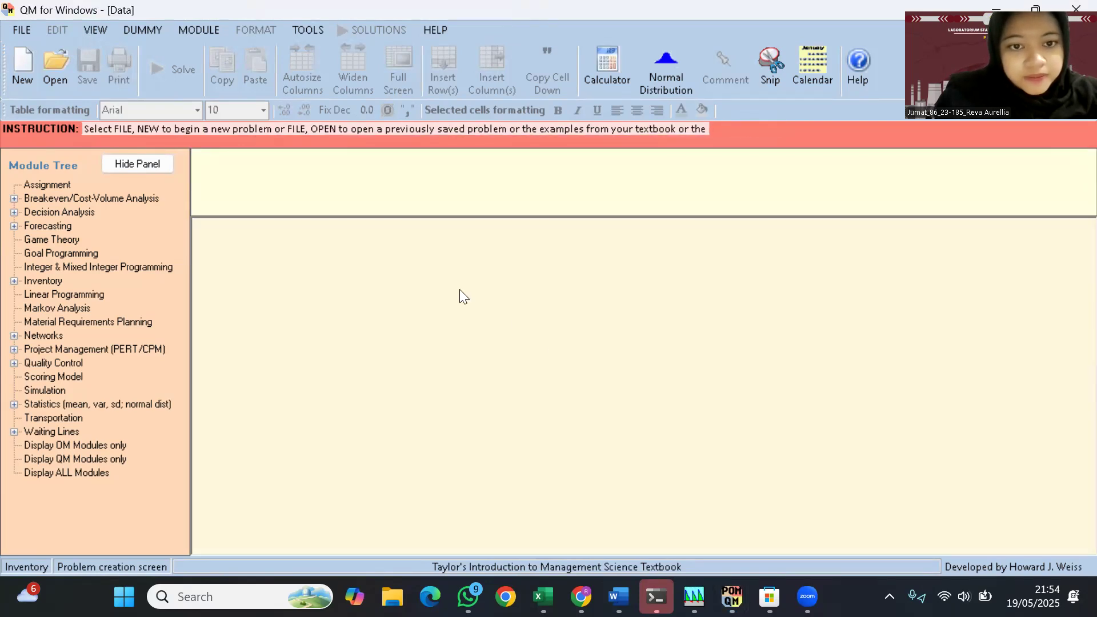
# Set the demand rate to 254.79 and the setup/ordering cost to 438394.
pyautogui.click(447, 307)
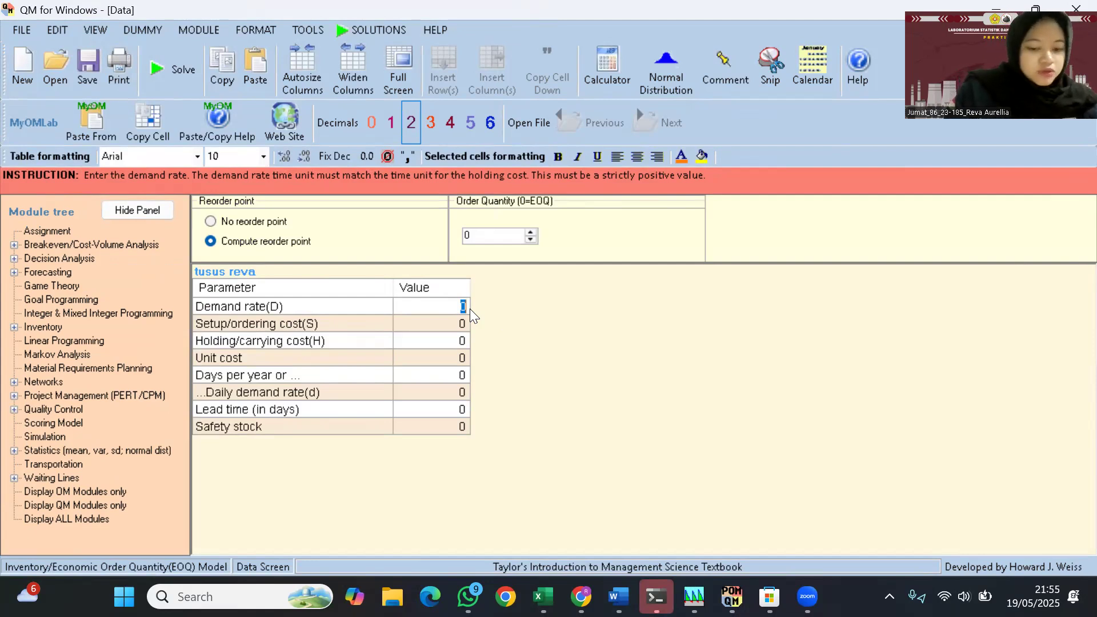
pyautogui.write('5')
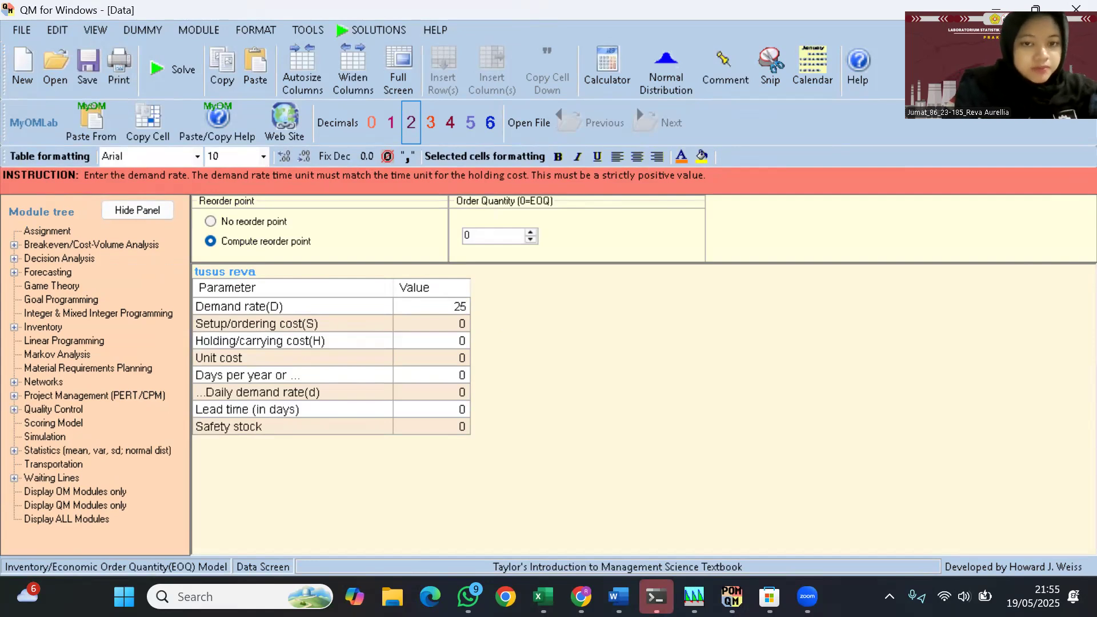
pyautogui.write('4.79')
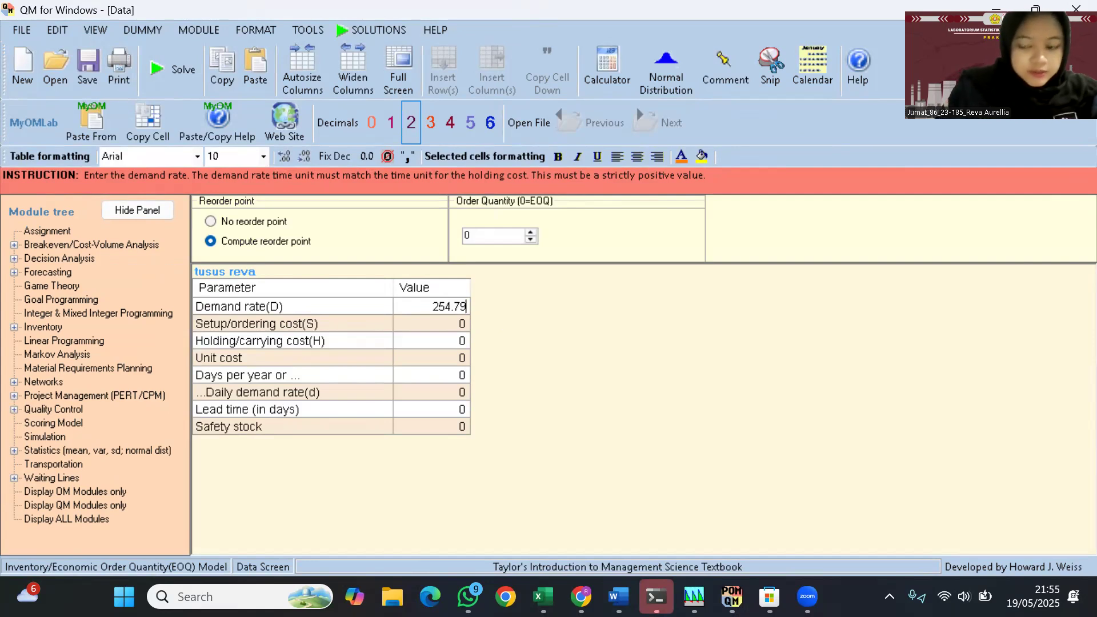
pyautogui.press('Return')
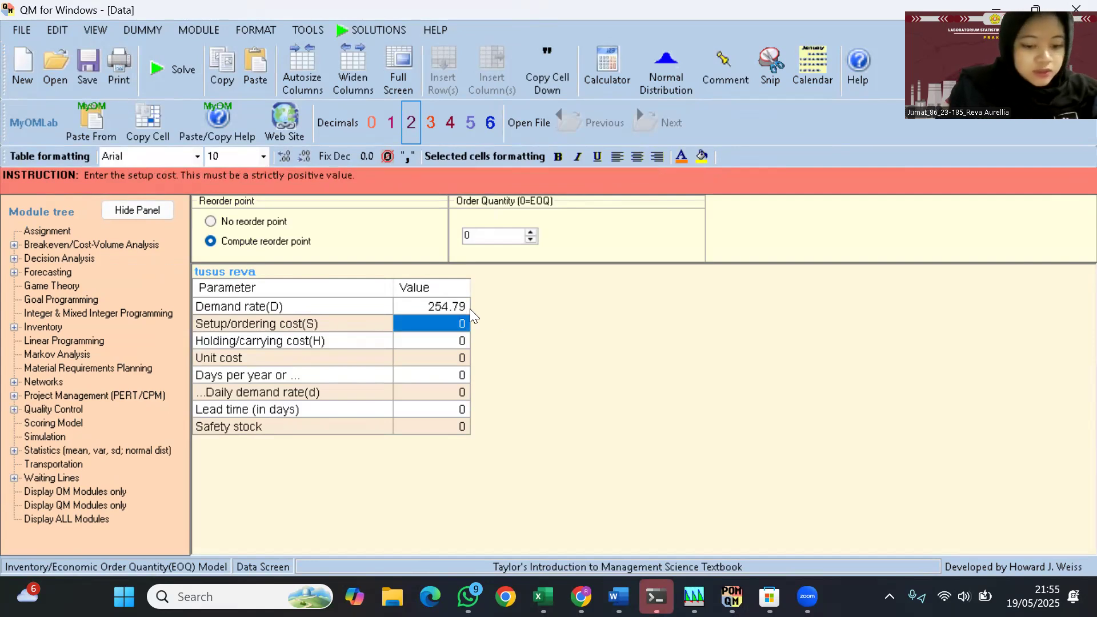
pyautogui.write('438')
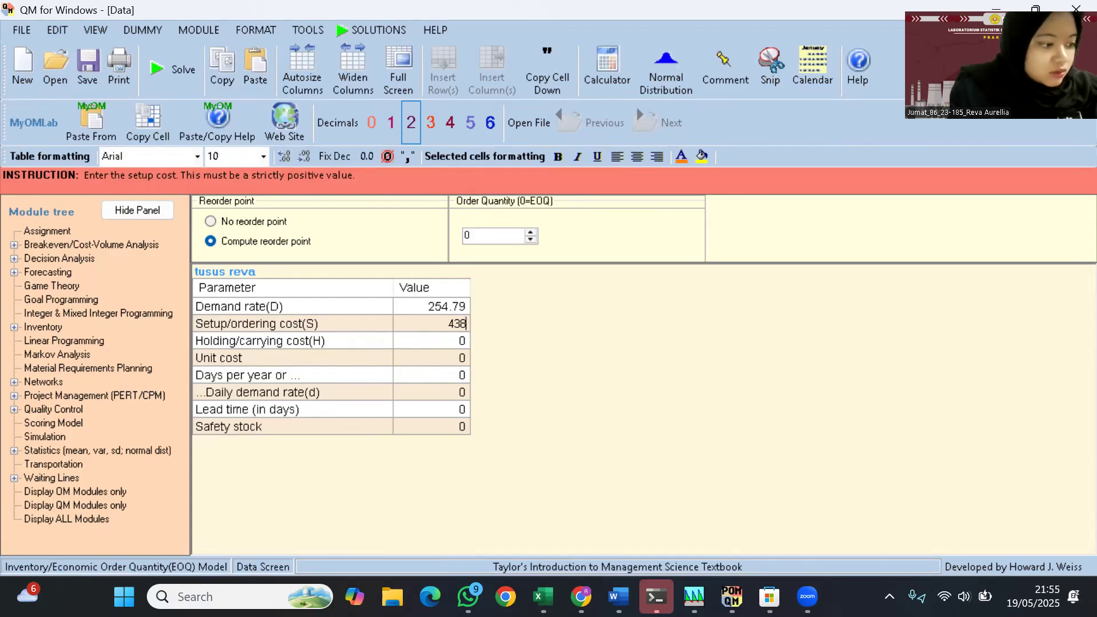
pyautogui.write('394')
pyautogui.press('Return')
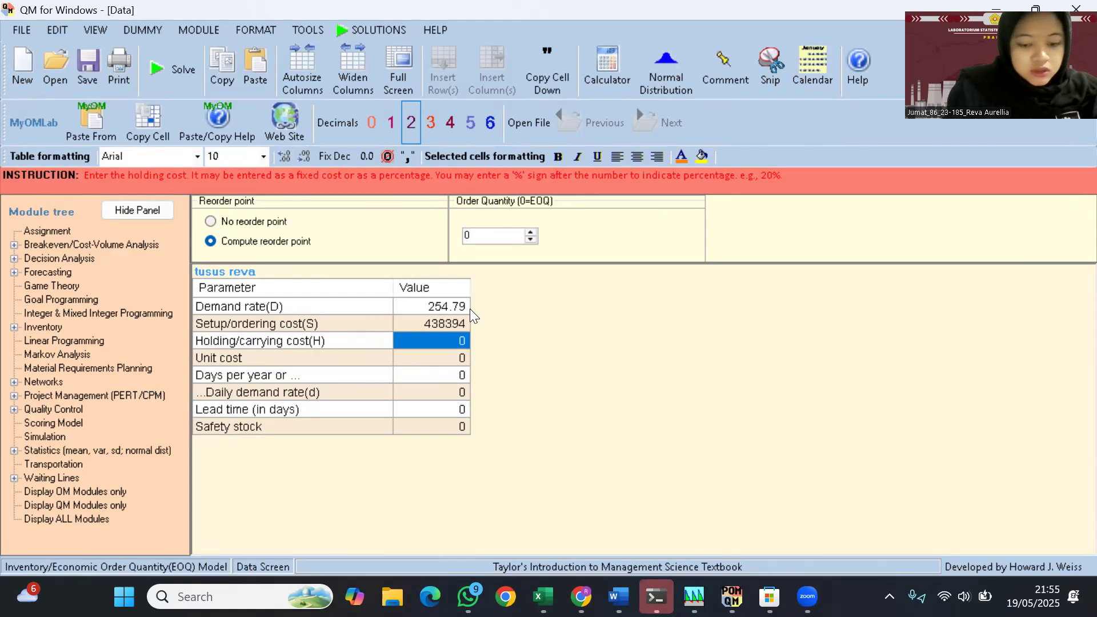
# Set the holding/carrying cost to 2019450 and the unit cost to 488394.
pyautogui.write('2019')
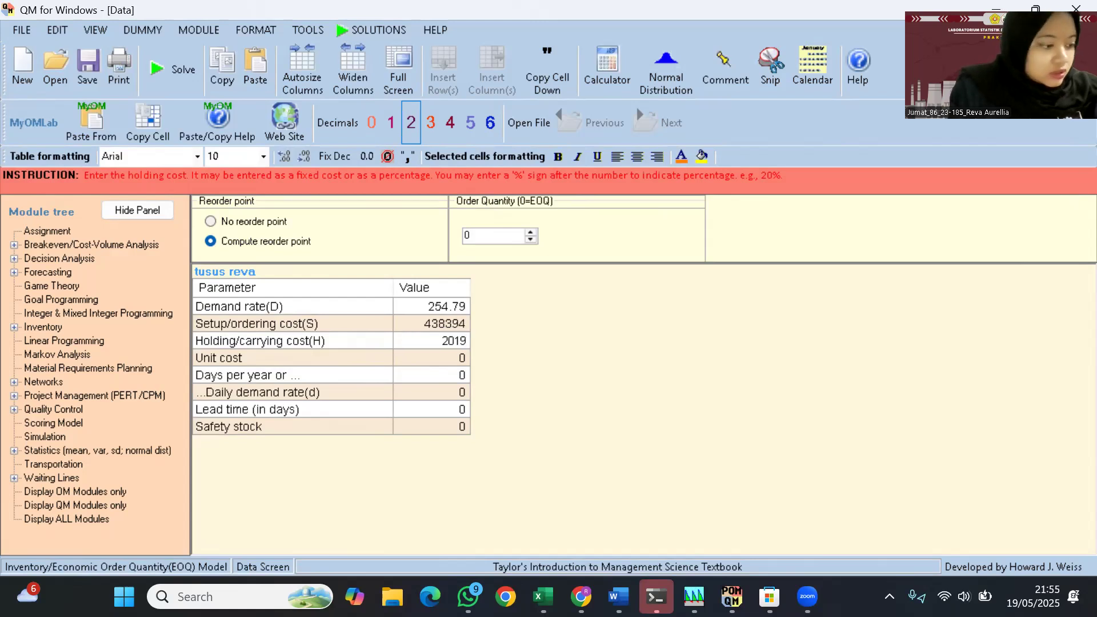
pyautogui.write('450')
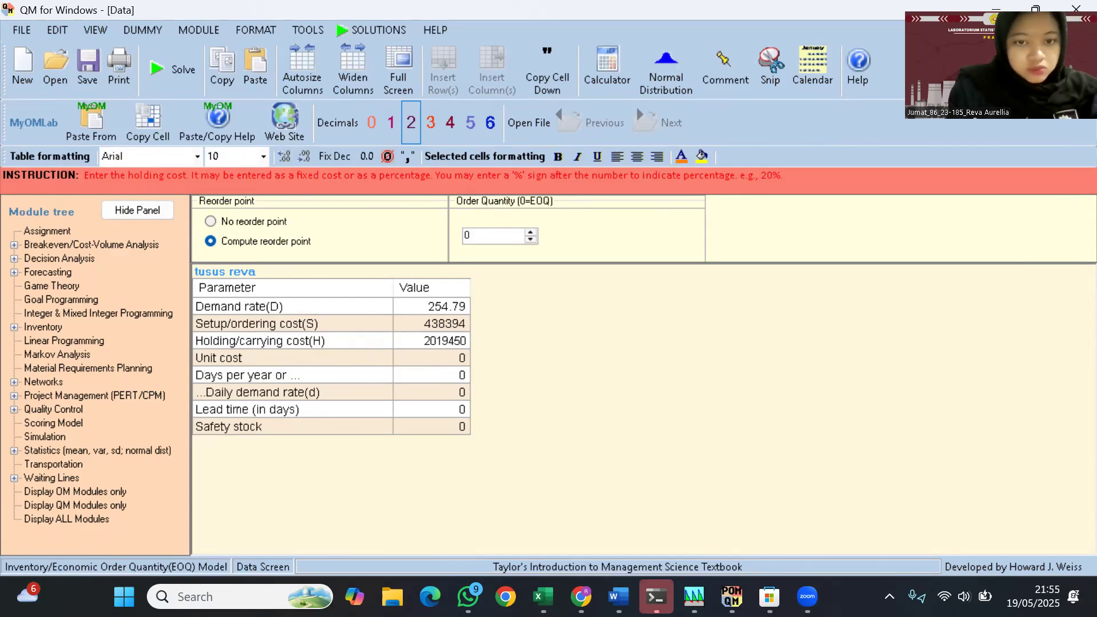
pyautogui.press('Return')
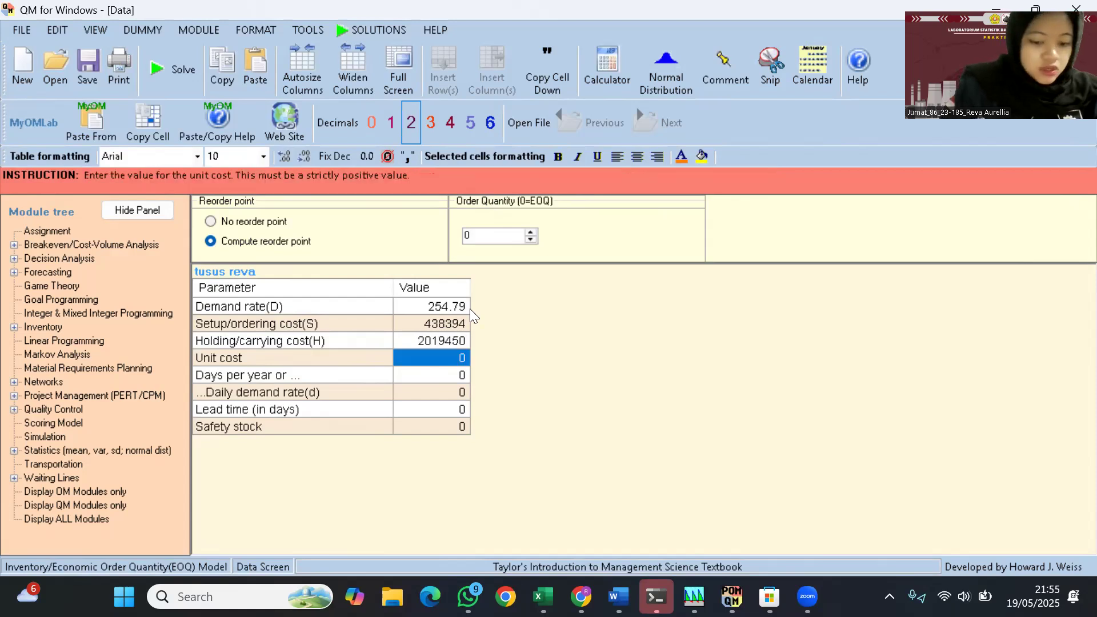
pyautogui.write('488394')
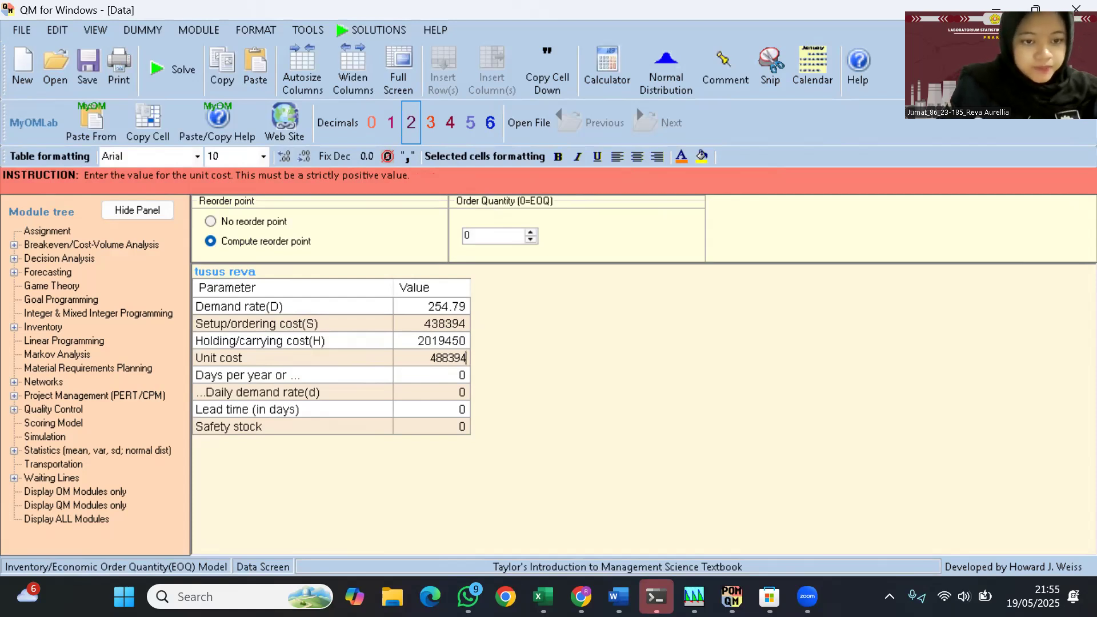
pyautogui.press('Return')
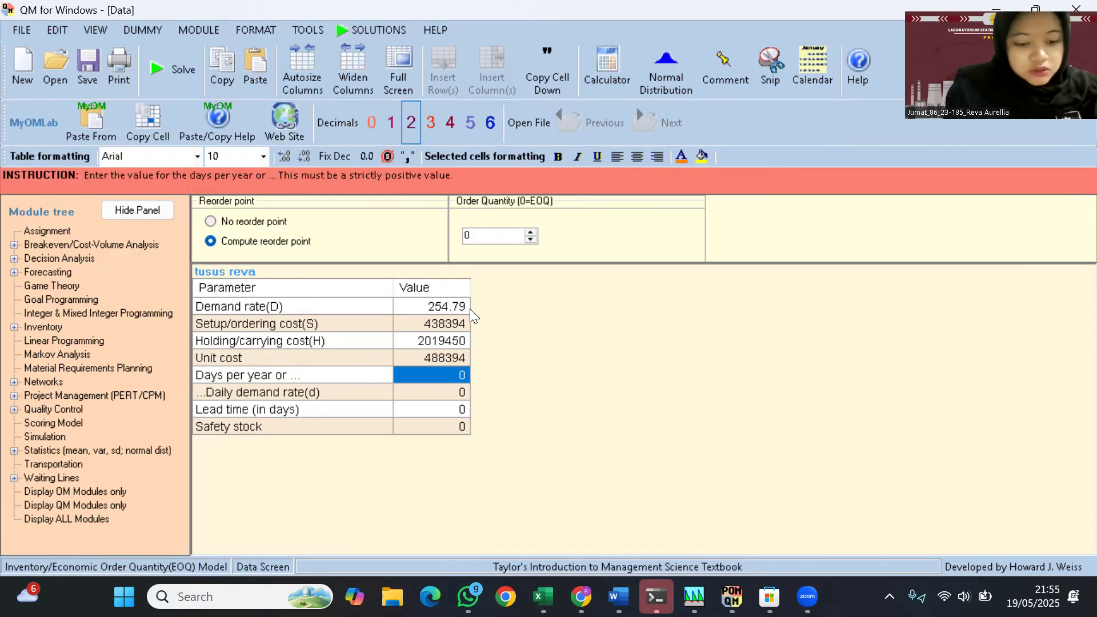
# Set the days per year to 360 and the lead time to 21 days, skipping the daily demand rate.
pyautogui.write('360')
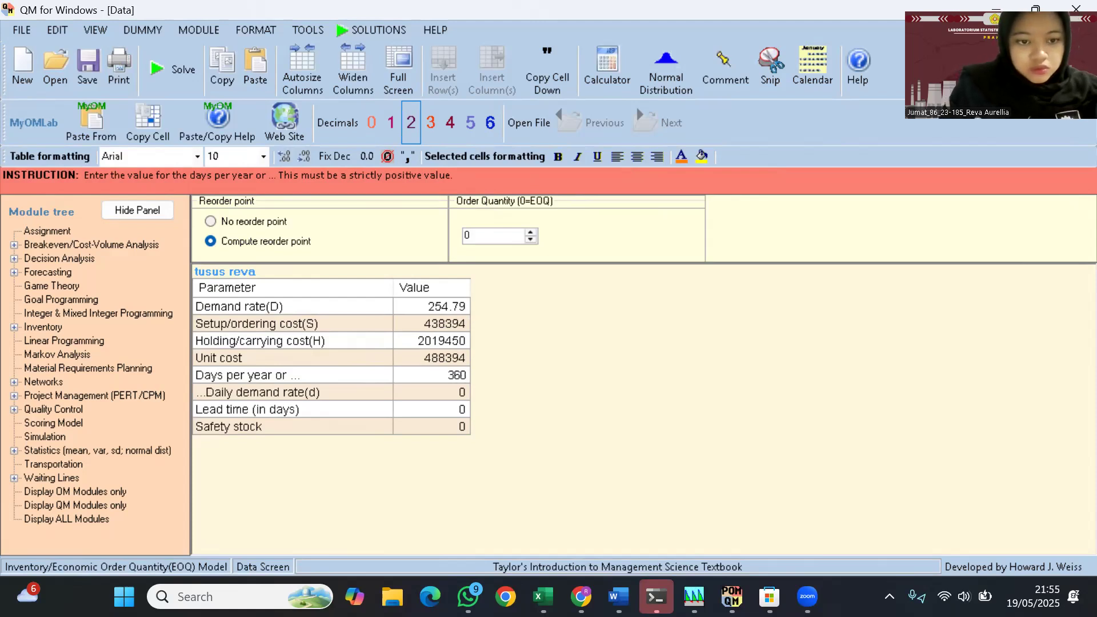
pyautogui.press('Return')
pyautogui.press('Return')
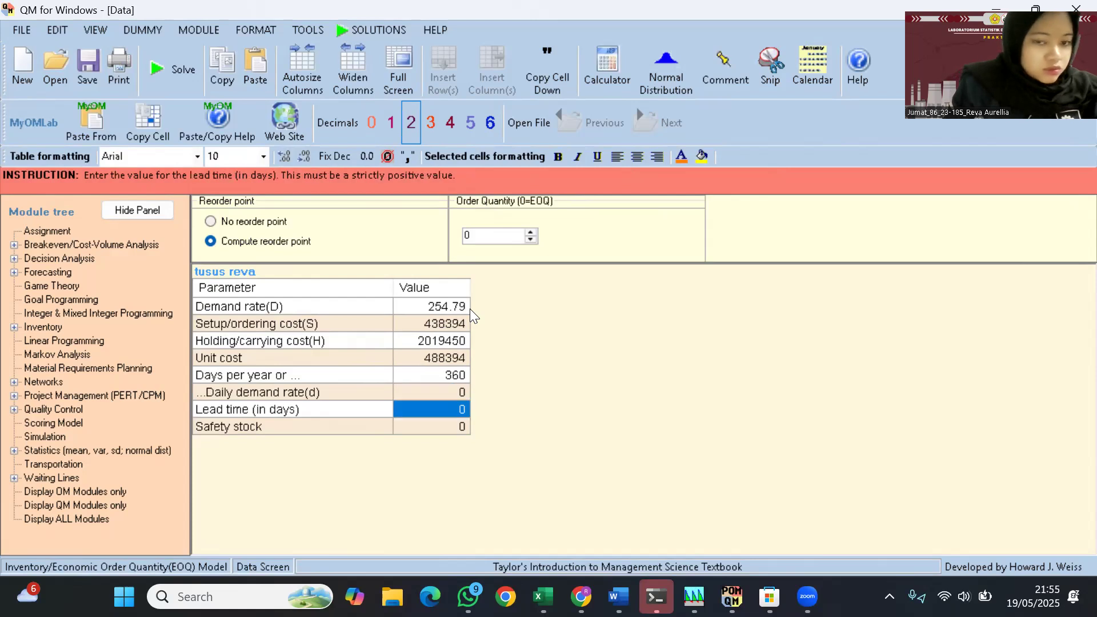
pyautogui.write('21')
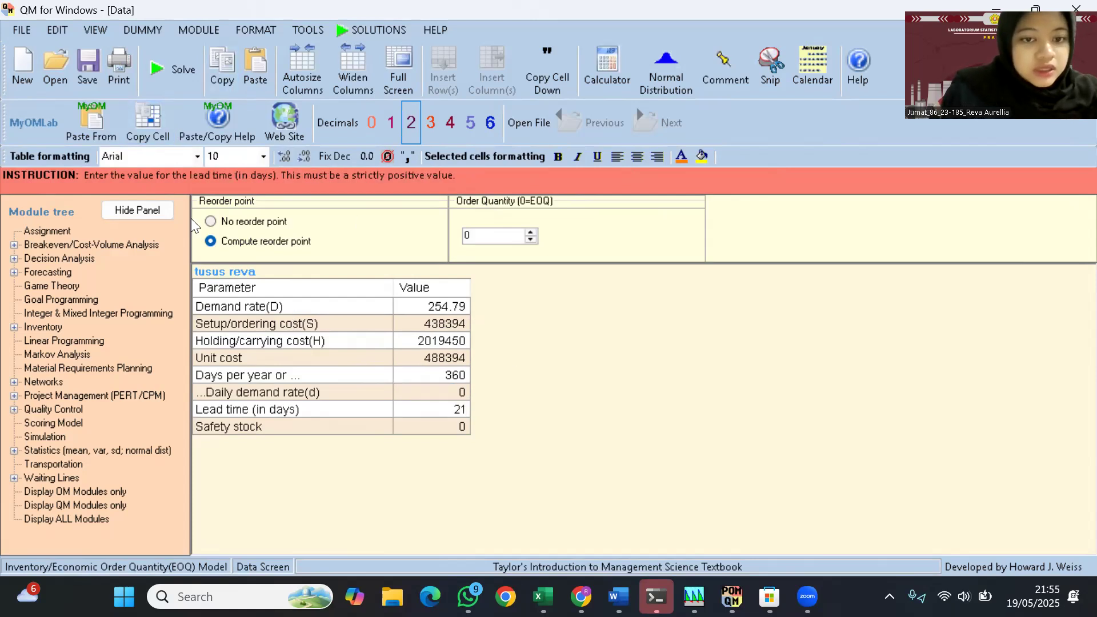
# Solve the EOQ model and maximize its results window.
pyautogui.click(160, 88)
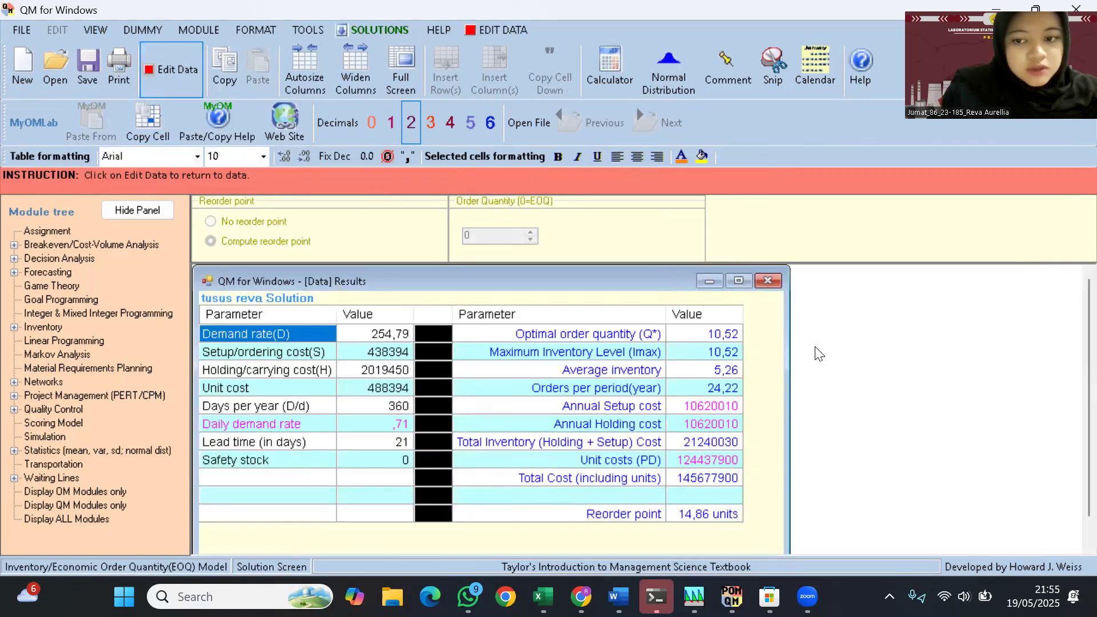
pyautogui.click(743, 284)
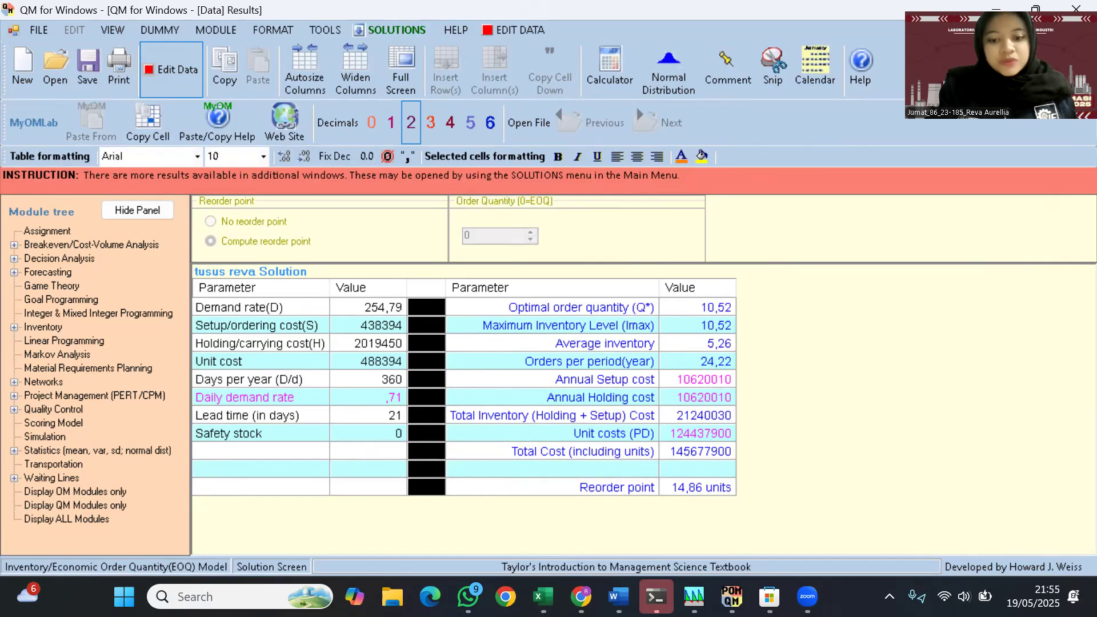
# Return to the PDF report in Chrome and examine the output data sections through the POM-QM output and its analysis.
pyautogui.moveTo(581, 596)
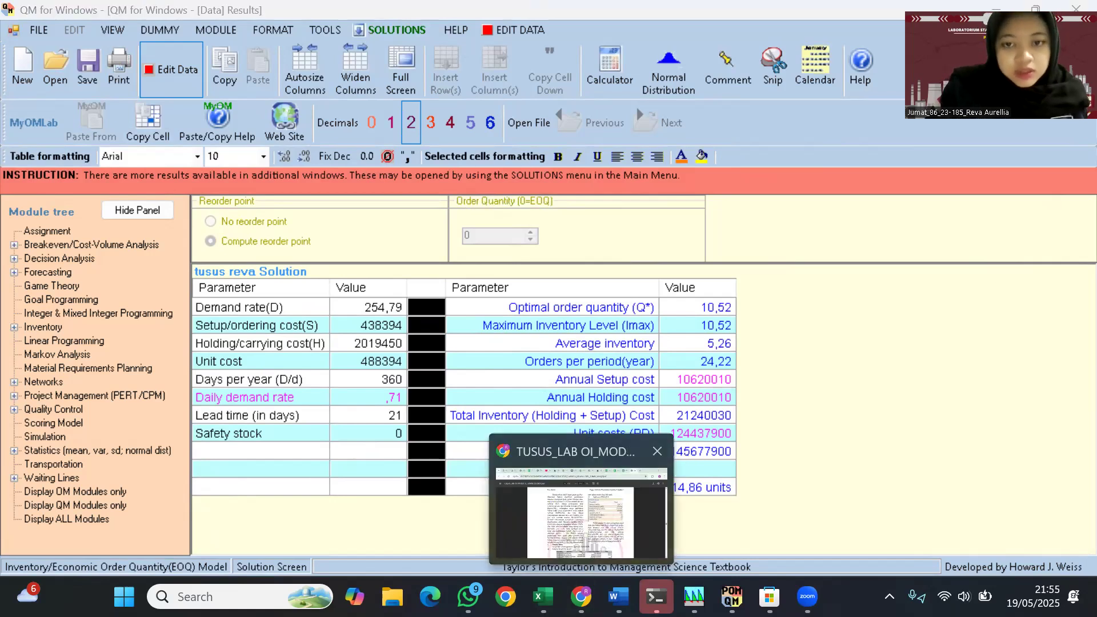
pyautogui.click(581, 503)
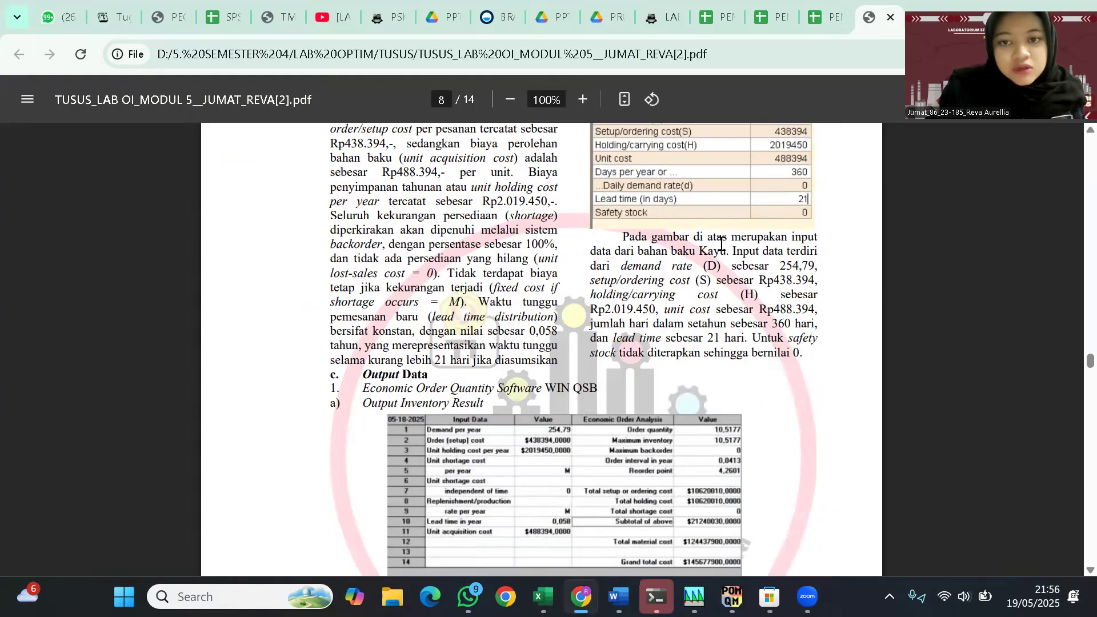
pyautogui.scroll(1, 743, 257)
pyautogui.scroll(-5, 721, 244)
pyautogui.scroll(-8, 721, 244)
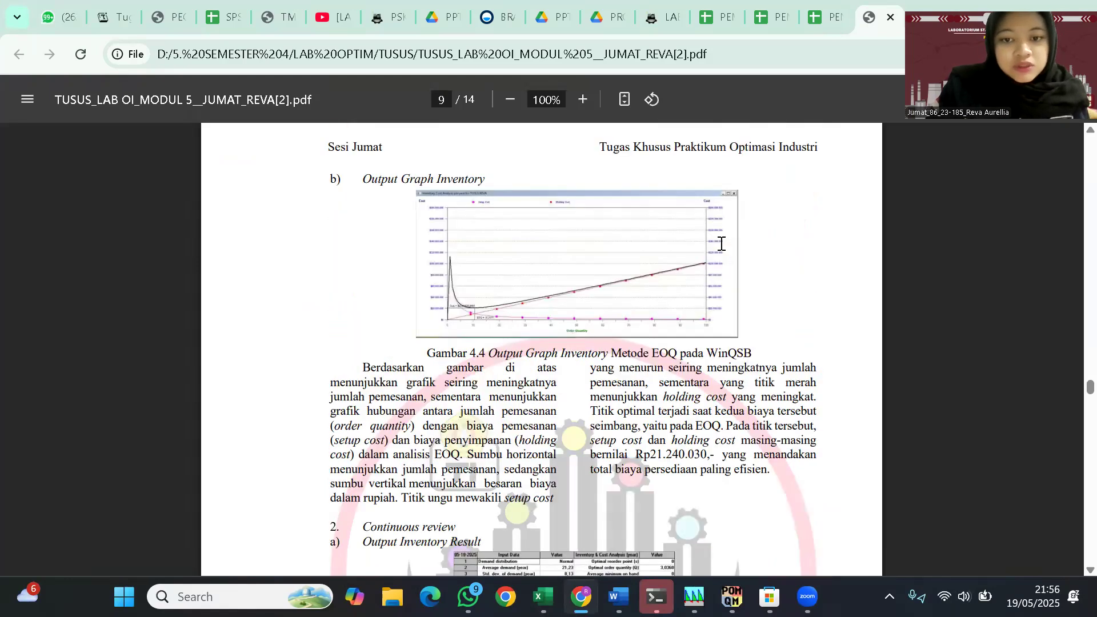
pyautogui.scroll(-10, 721, 244)
pyautogui.scroll(-10, 523, 279)
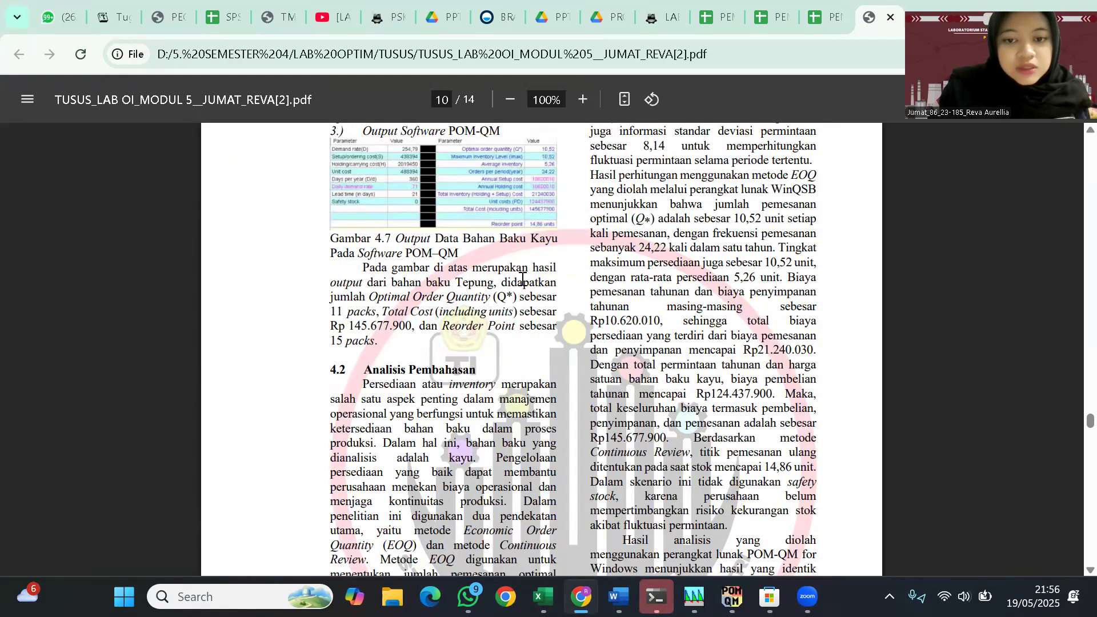
# Read the report's remaining analysis and its conclusion section (V. Kesimpulan) comparing the WinQSB and POM-QM results.
pyautogui.scroll(-6, 535, 242)
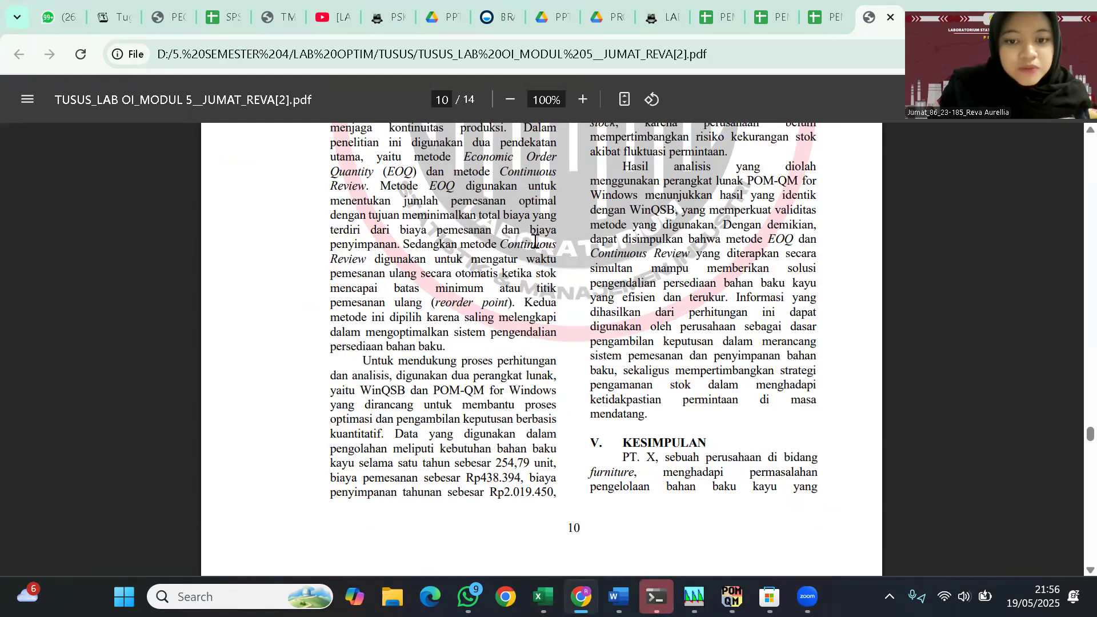
pyautogui.scroll(-4, 535, 242)
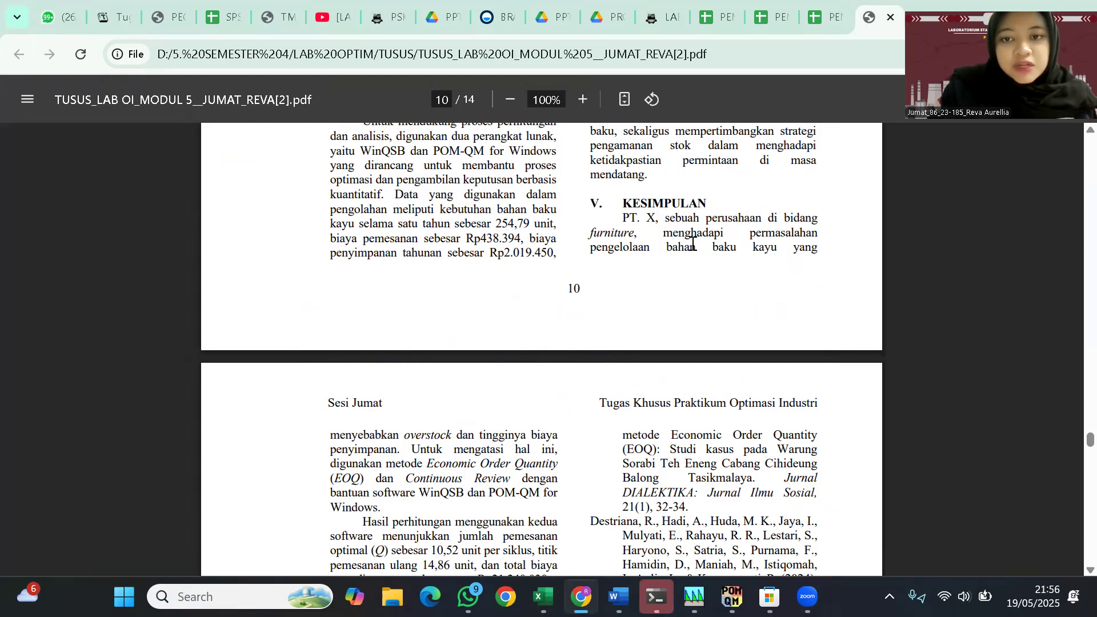
pyautogui.scroll(-2, 806, 274)
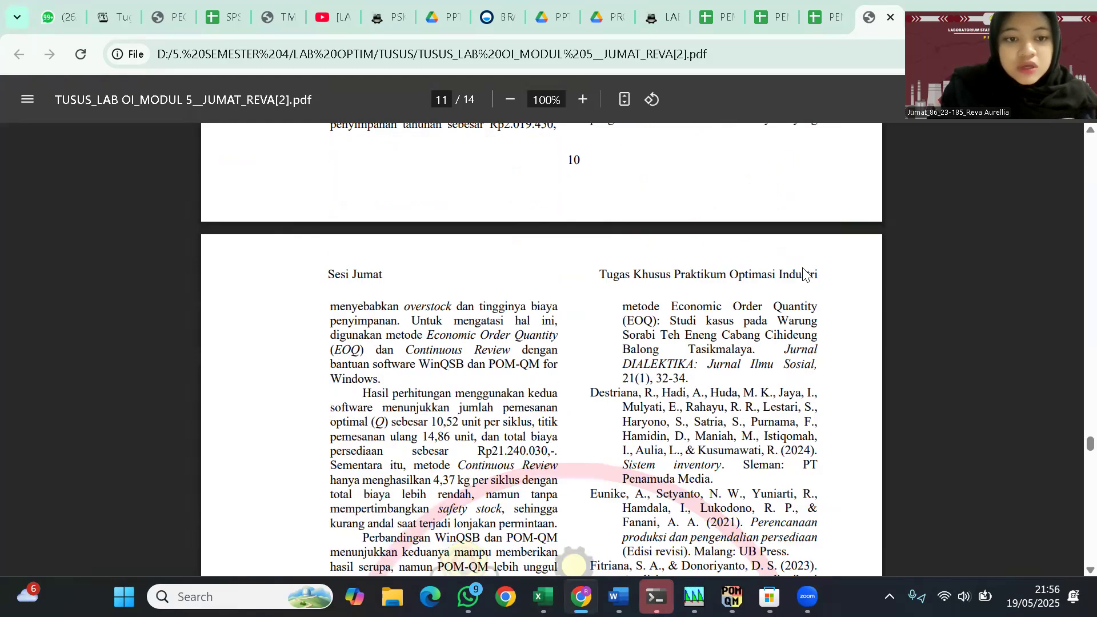
pyautogui.scroll(-1, 805, 274)
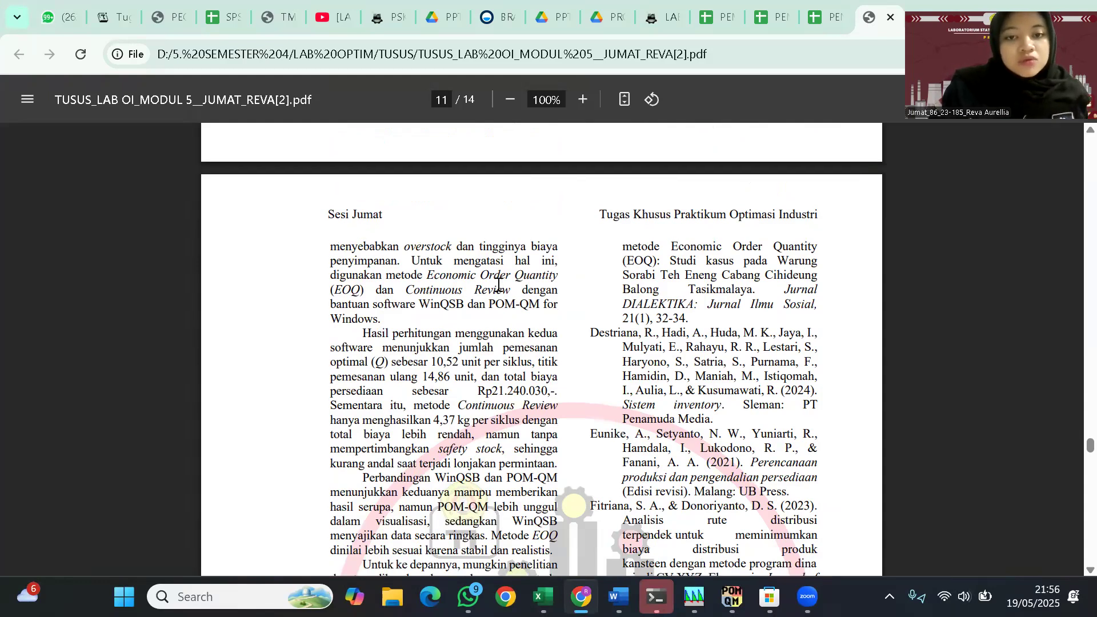
pyautogui.scroll(-1, 498, 285)
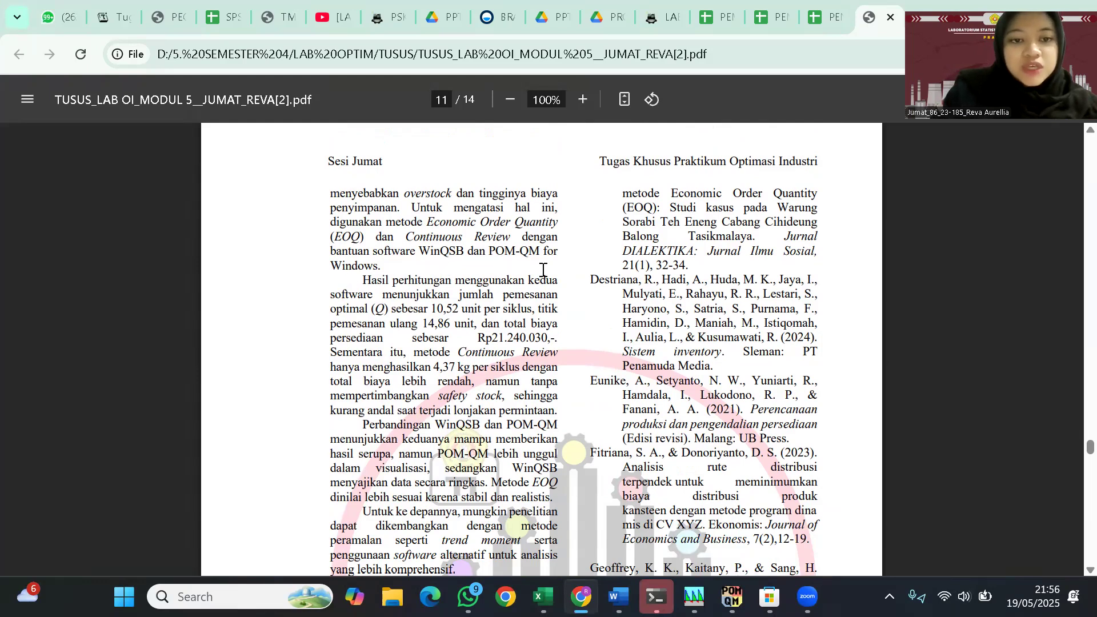
pyautogui.scroll(-1, 494, 266)
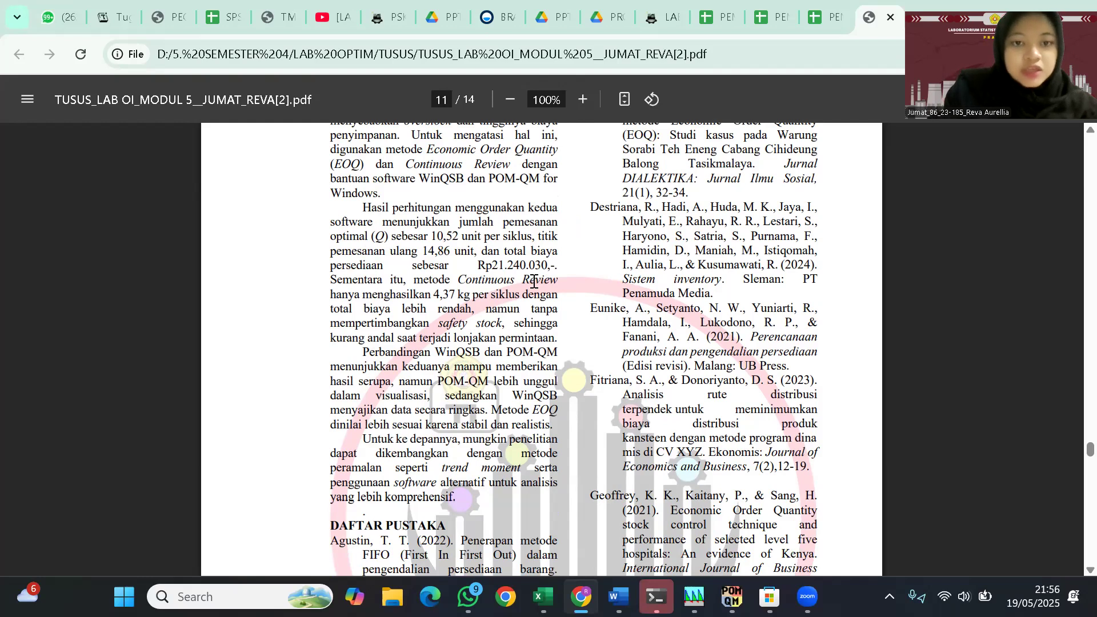
pyautogui.scroll(-1, 478, 292)
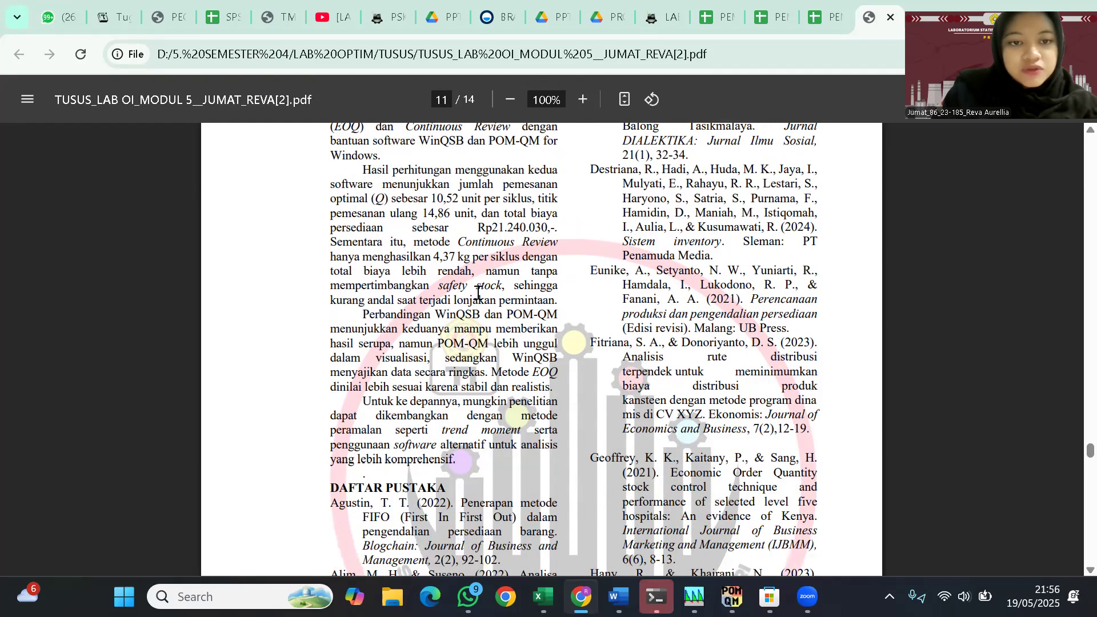
pyautogui.scroll(-1, 430, 258)
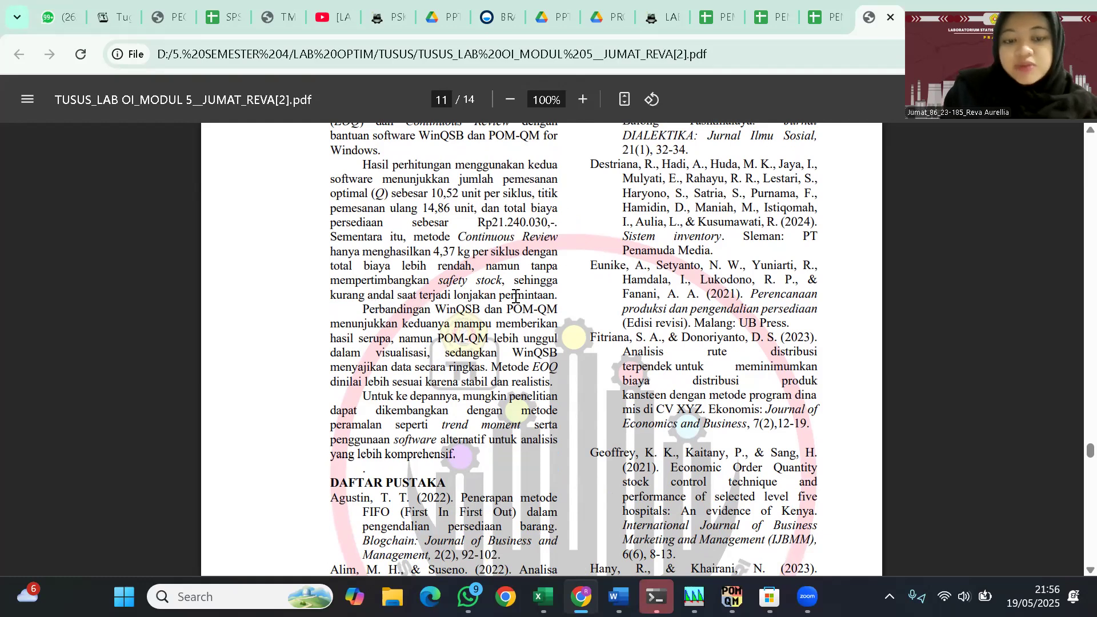
pyautogui.scroll(-1, 522, 293)
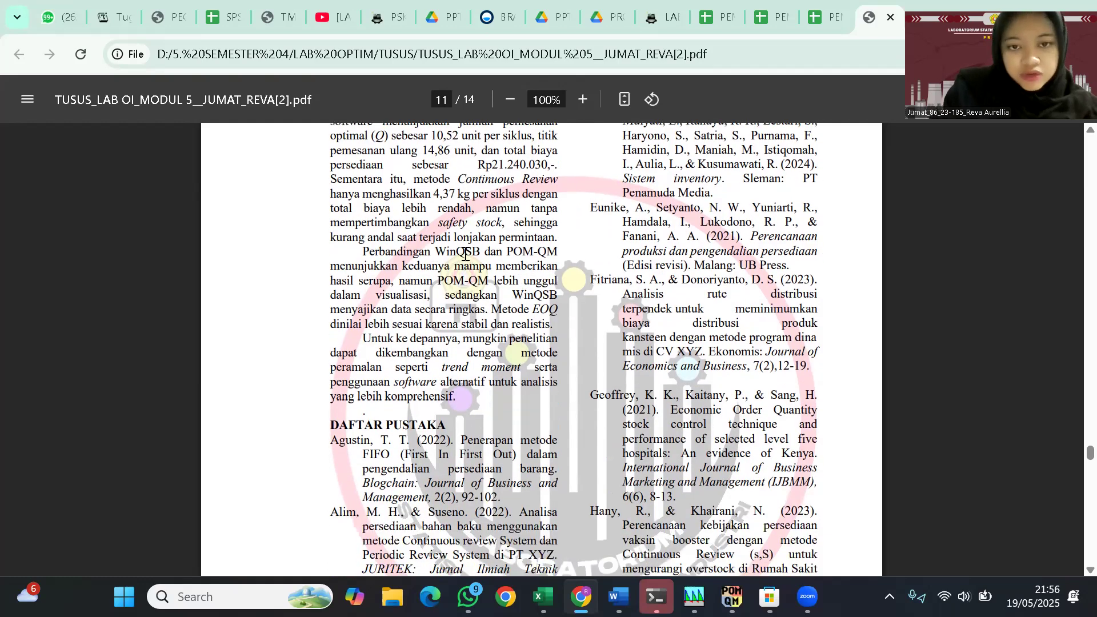